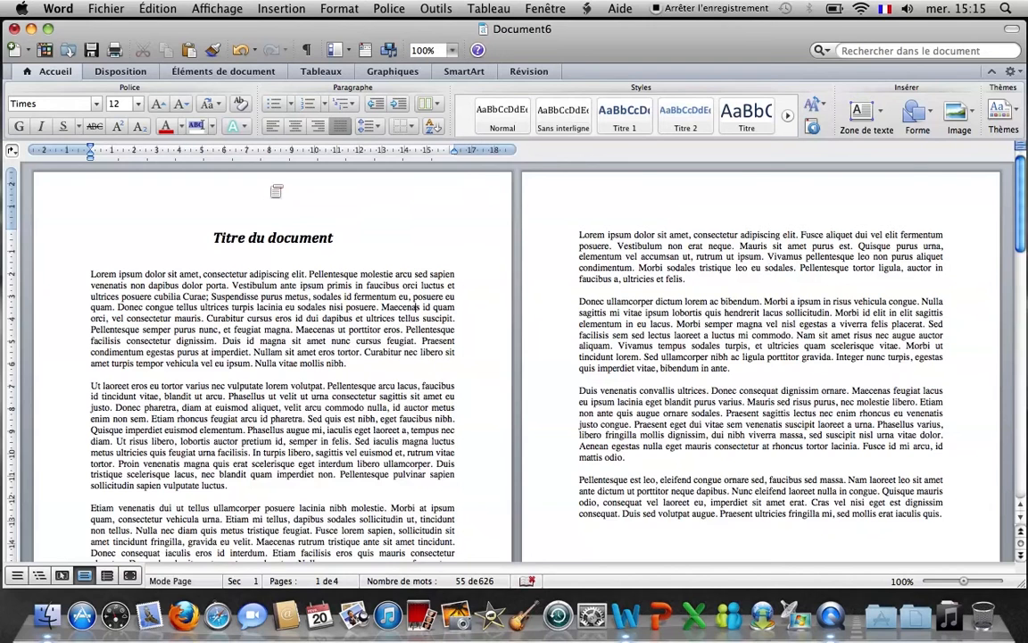
scroll(278, 268, "down", 15)
scroll(283, 350, "up", 15)
scroll(249, 357, "down", 10)
scroll(415, 306, "up", 10)
scroll(488, 302, "down", 15)
scroll(518, 357, "up", 15)
Examine the predefined header and footer layouts available for odd, even and all pages
left_click(225, 72)
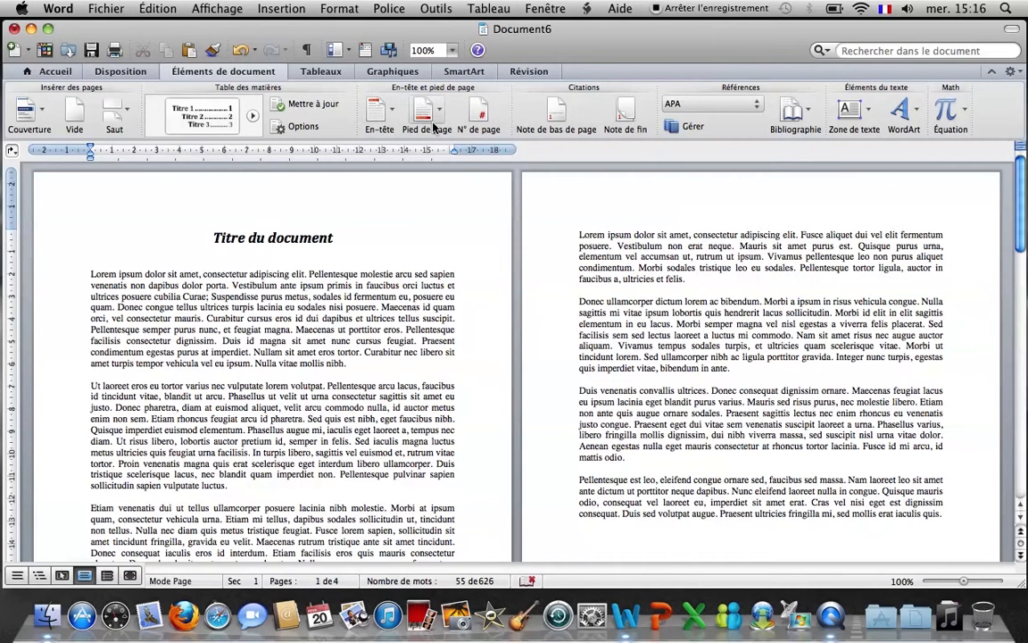
left_click(387, 109)
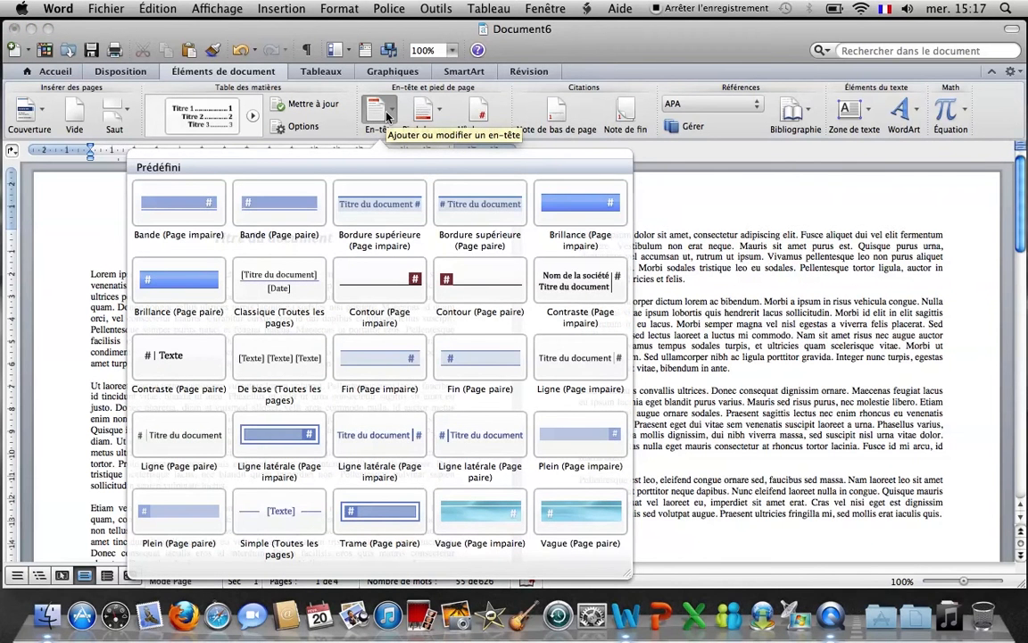
left_click(388, 114)
left_click(432, 117)
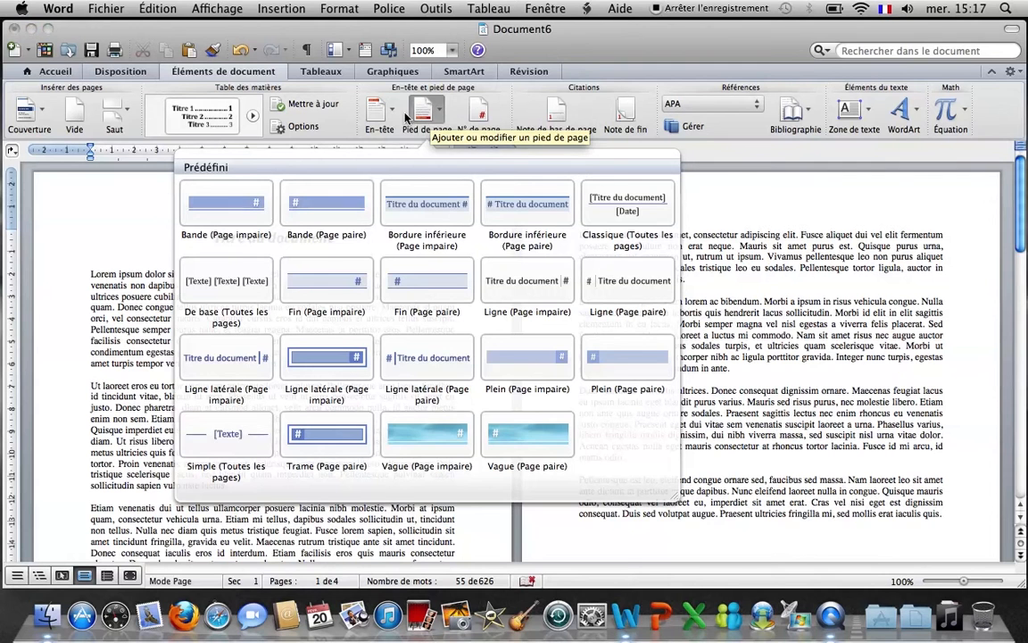
Insert the predefined "Bande (Page impaire)" header on the document's odd pages
left_click(389, 116)
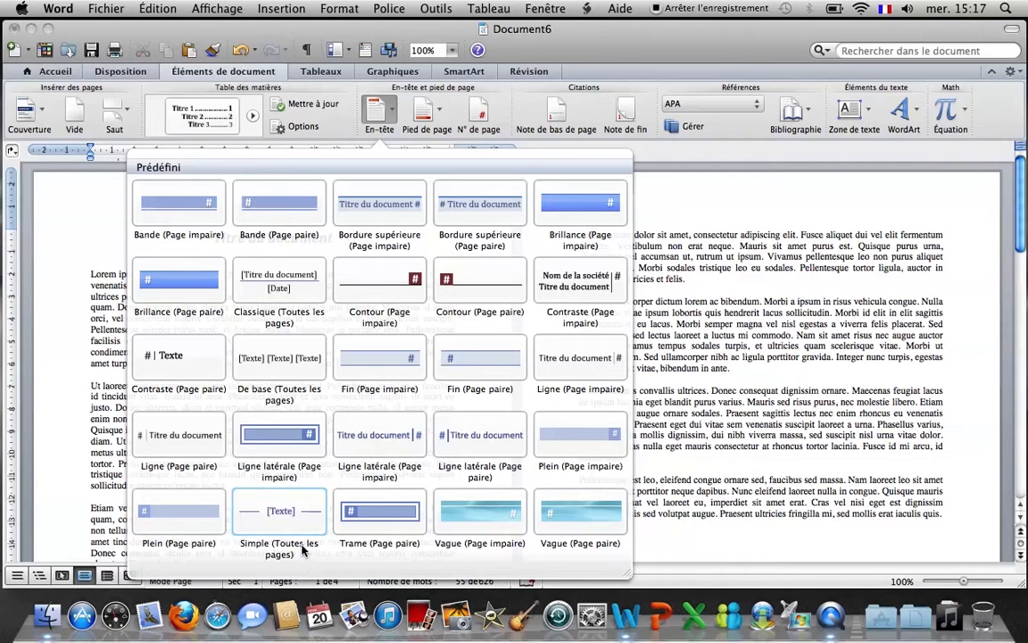
left_click(180, 217)
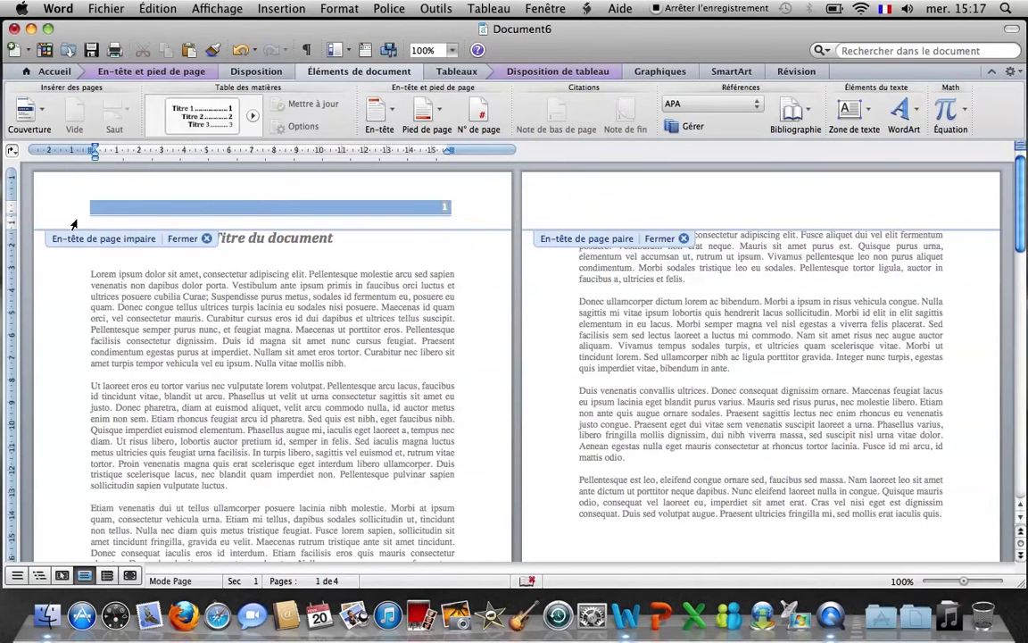
scroll(442, 207, "down", 5)
scroll(442, 206, "up", 5)
mouse_move(85, 195)
scroll(355, 235, "down", 10)
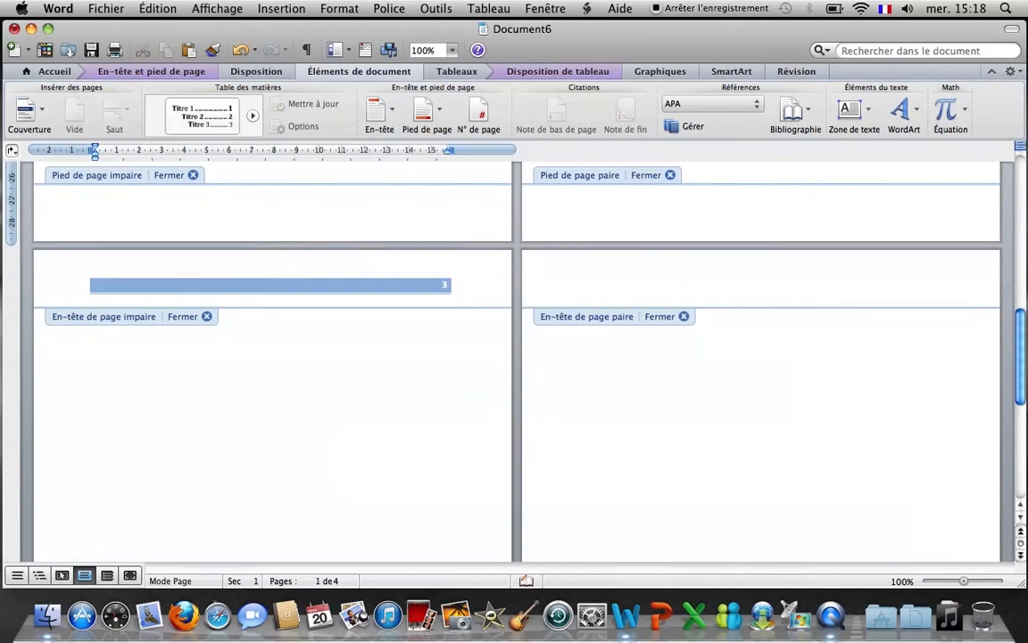
scroll(403, 263, "up", 10)
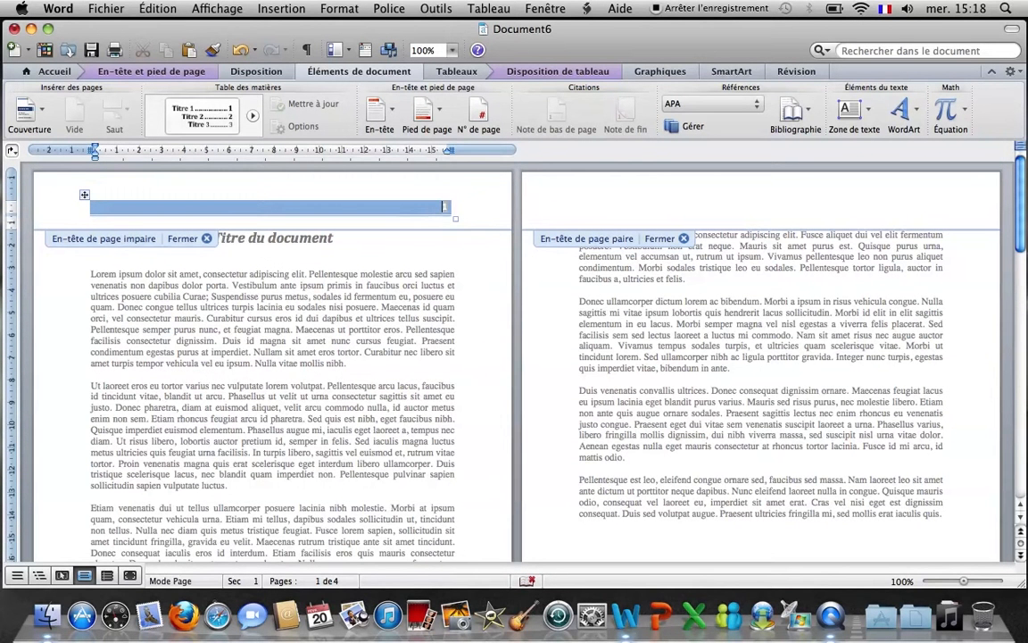
Add the text "Mon texte" before the page number in the odd-page header
type("Mon texte")
key("Delete")
scroll(450, 207, "down", 15)
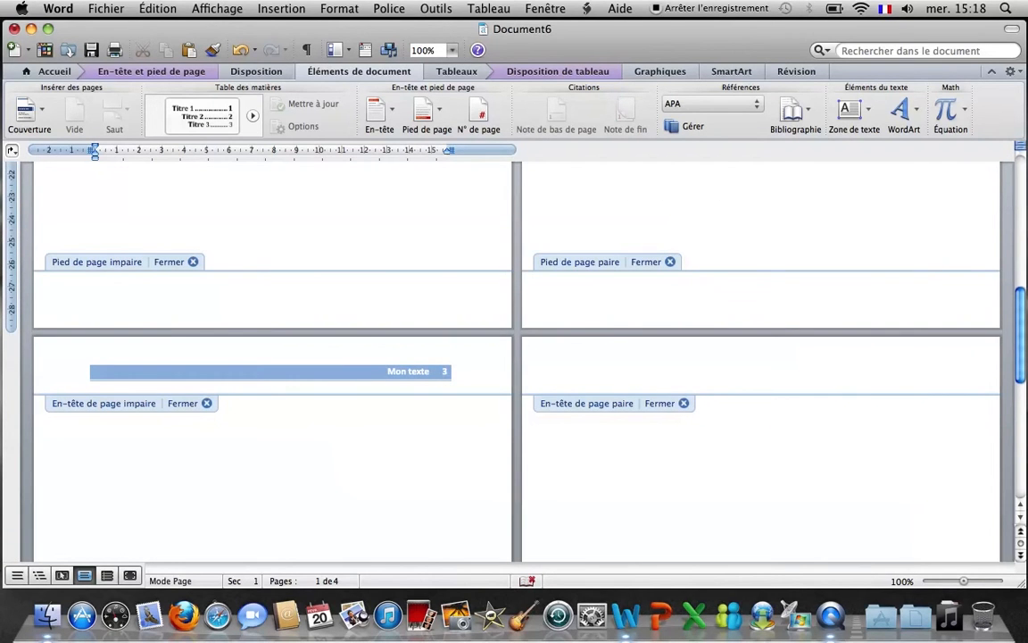
scroll(436, 374, "up", 15)
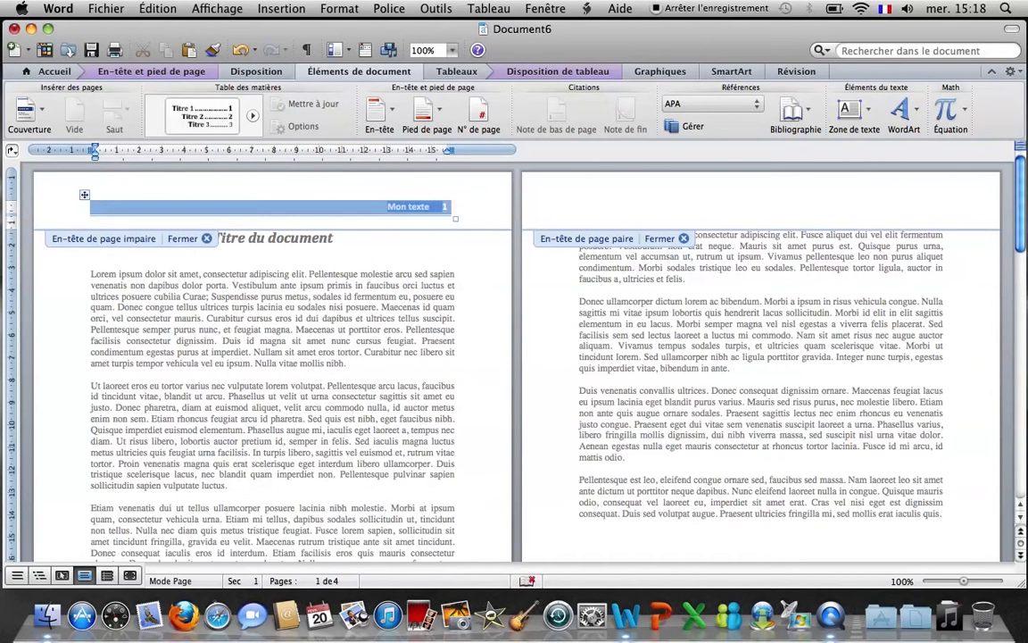
Try red on the odd-page header text "Mon texte" and set its font colour back to white
left_click(46, 72)
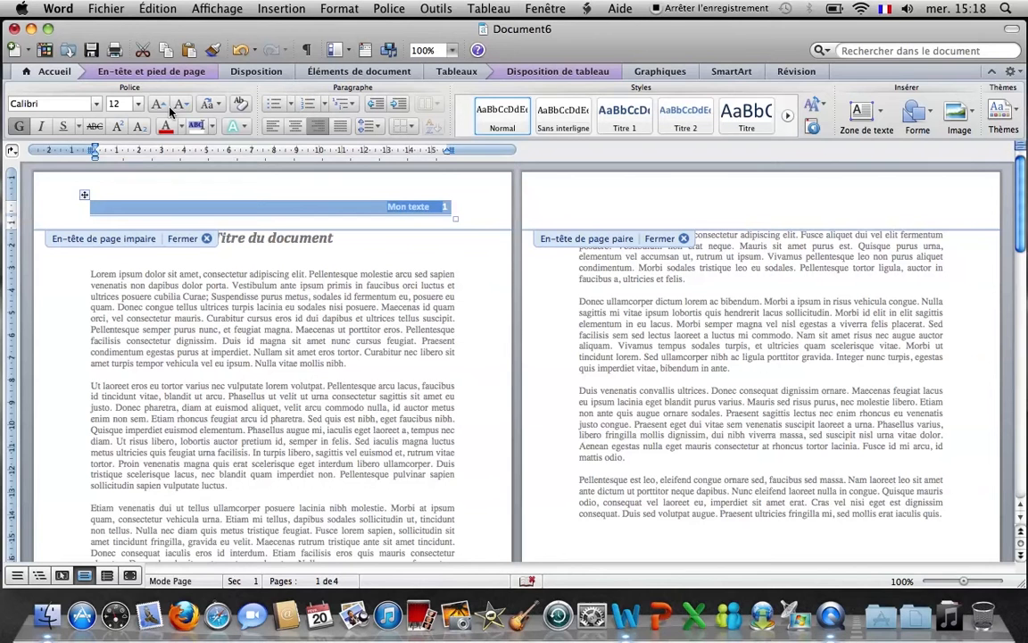
left_click(166, 130)
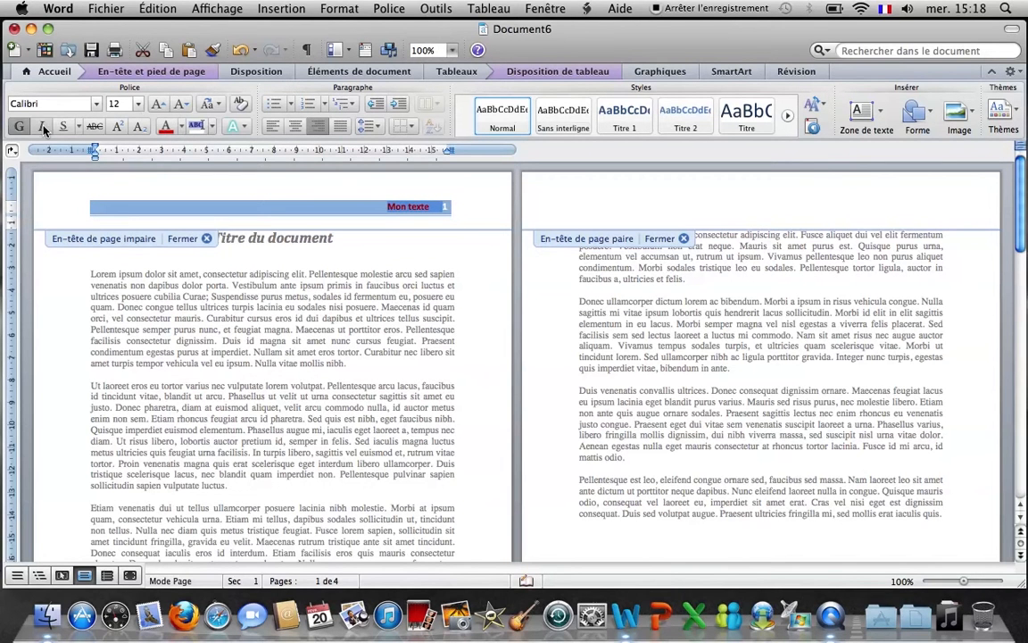
left_click(182, 127)
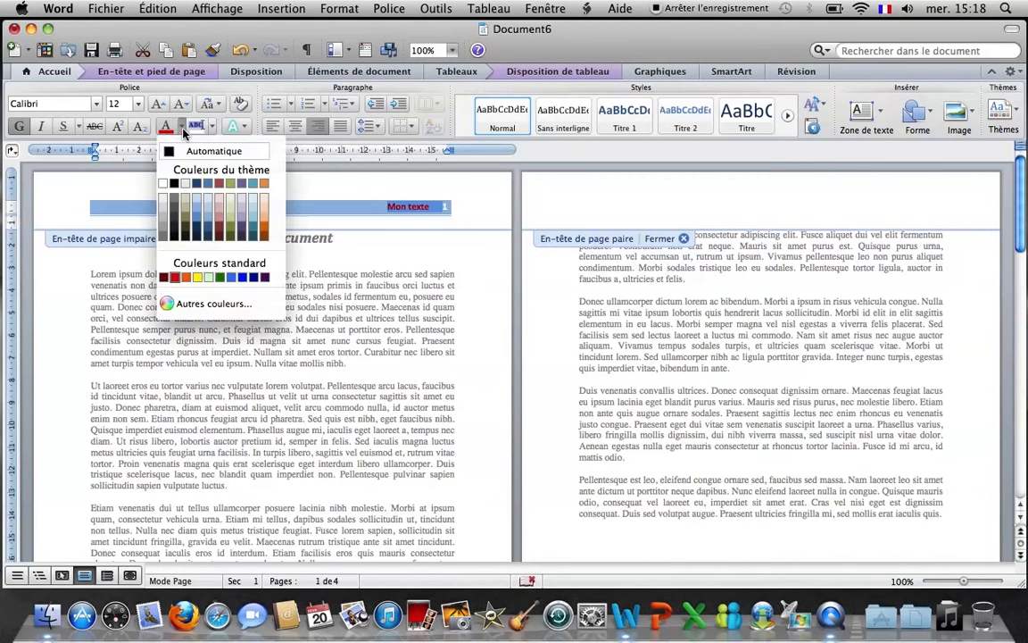
left_click(163, 183)
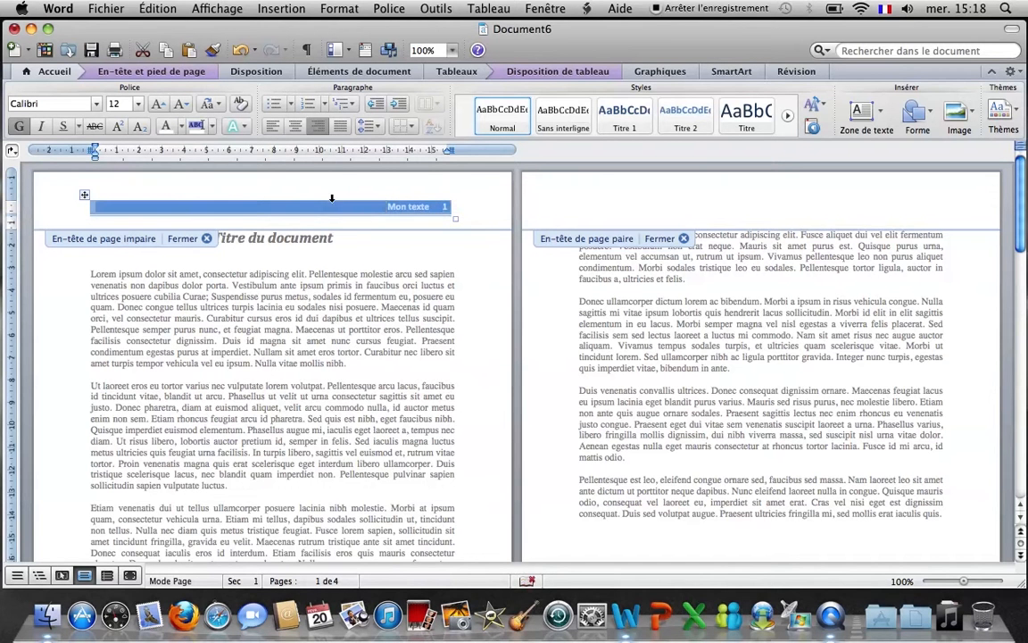
Select the whole odd-page header banner and return to editing the document body
left_click(387, 206)
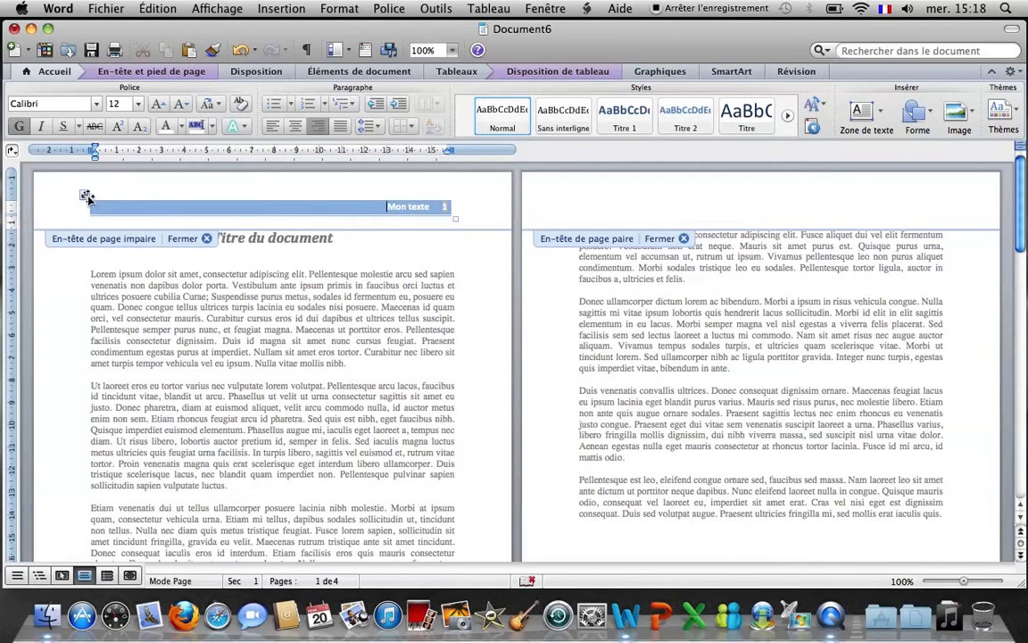
left_click(84, 195)
double_click(390, 367)
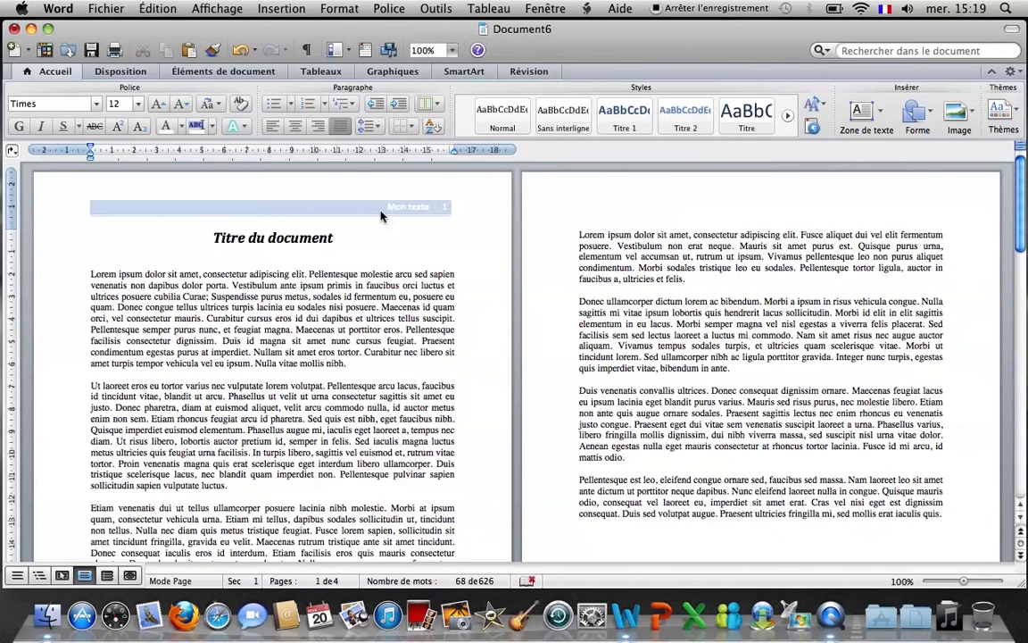
Insert the predefined "Brillance (Page paire)" header on the document's even pages
left_click(227, 74)
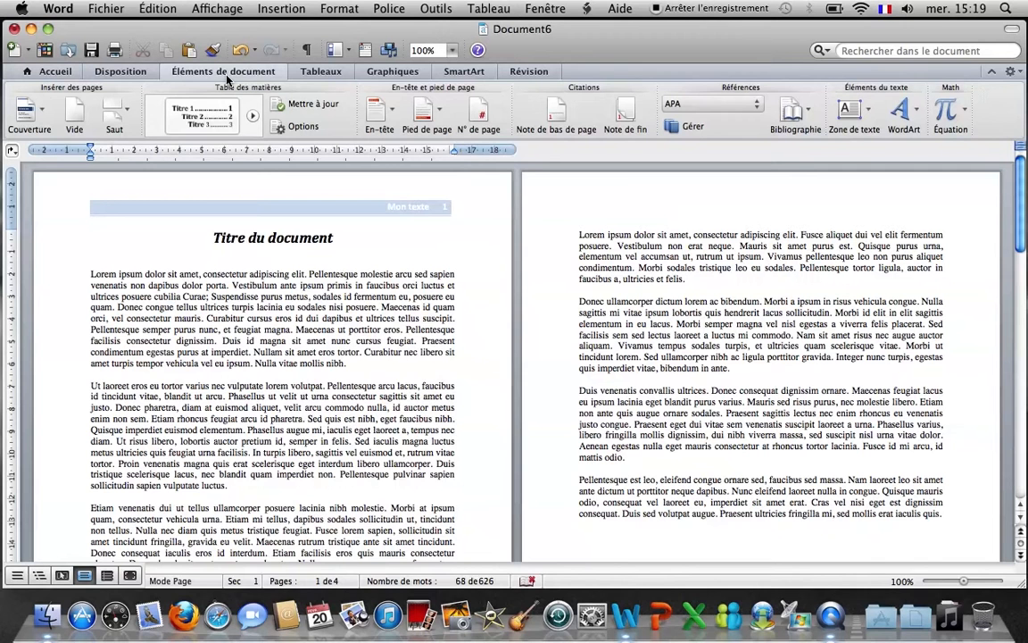
left_click(392, 115)
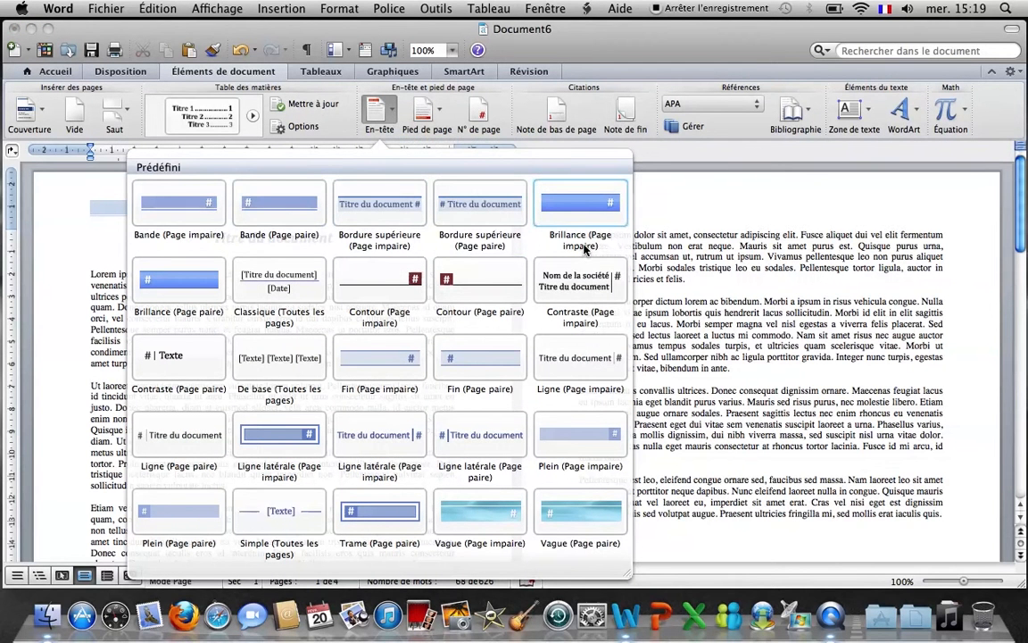
left_click(178, 286)
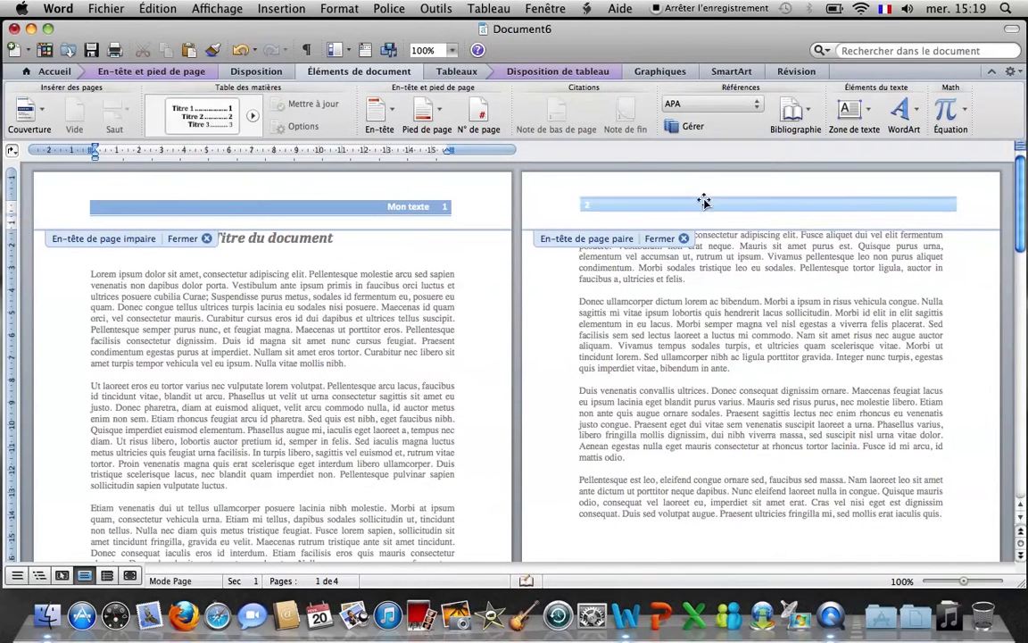
scroll(767, 357, "down", 10)
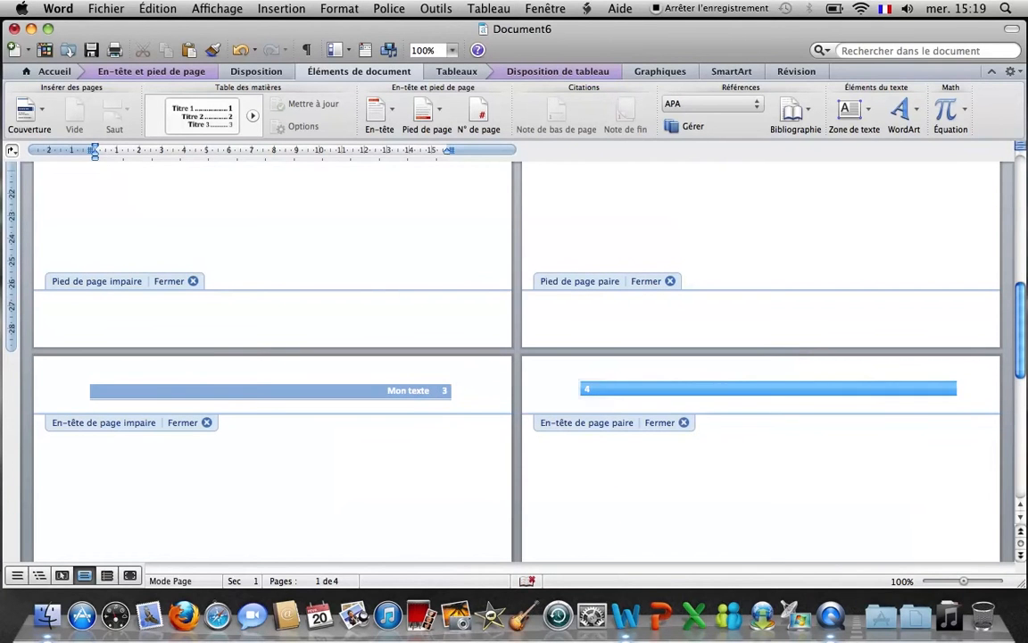
scroll(780, 360, "up", 10)
scroll(701, 317, "up", 3)
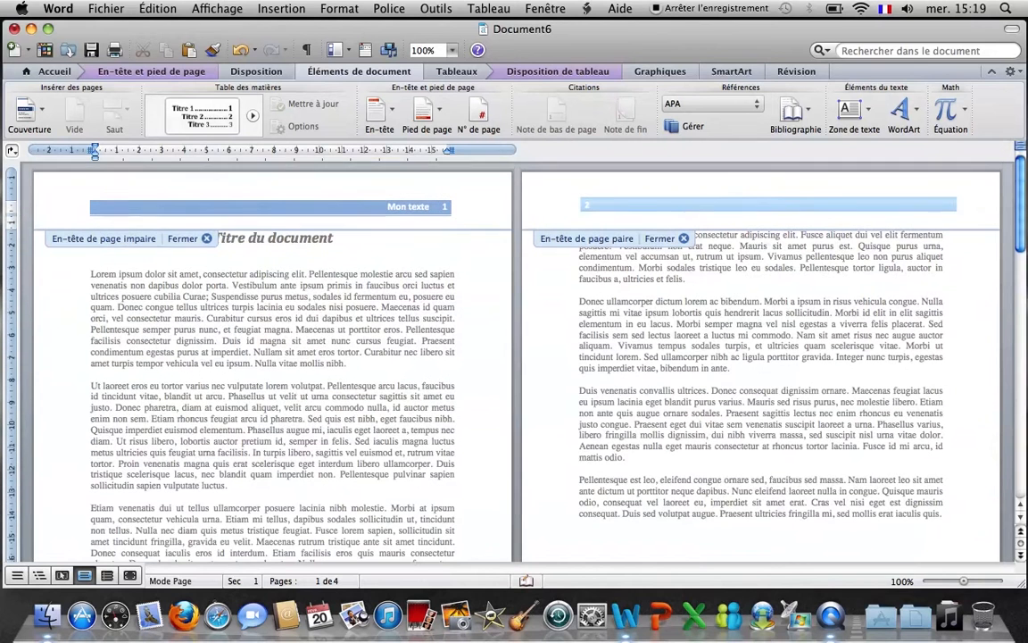
Widen the page-number text box in the even-page header and add "Mon texte 2" after the number
left_click(592, 204)
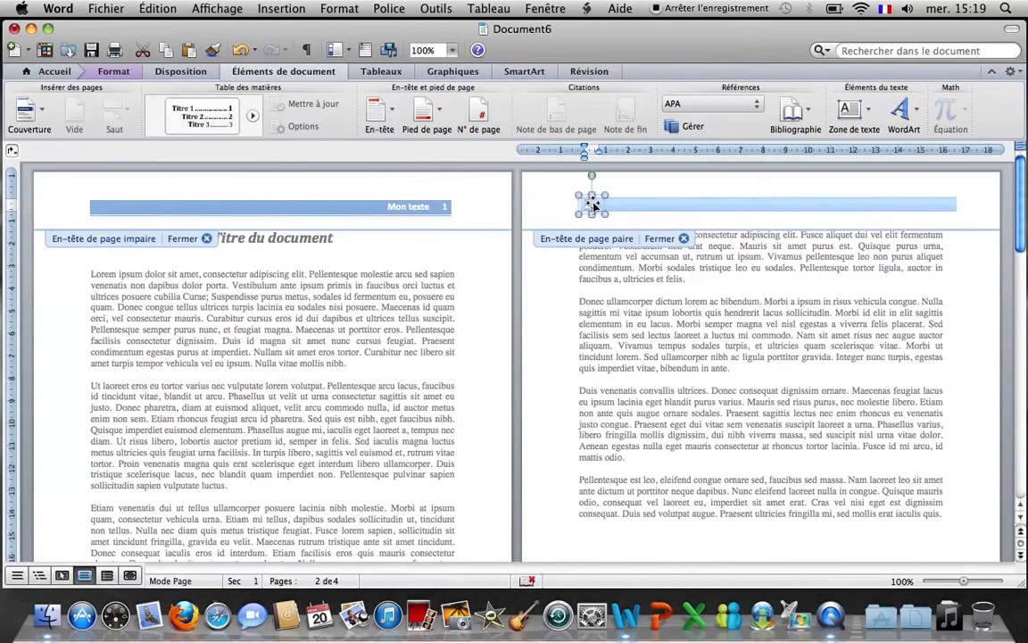
left_click(591, 206)
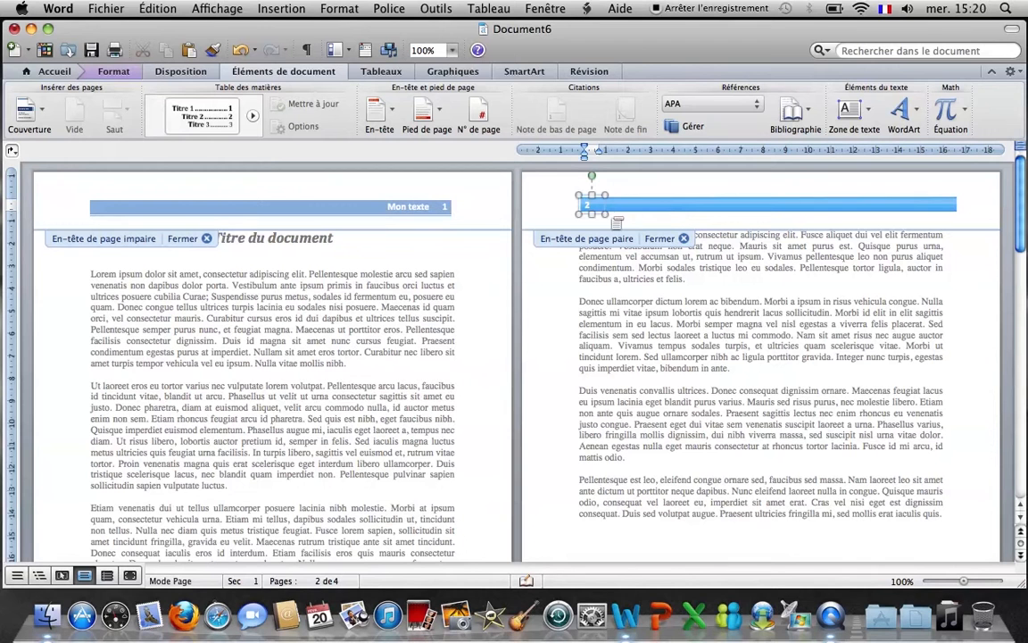
left_click_drag(606, 215, 659, 216)
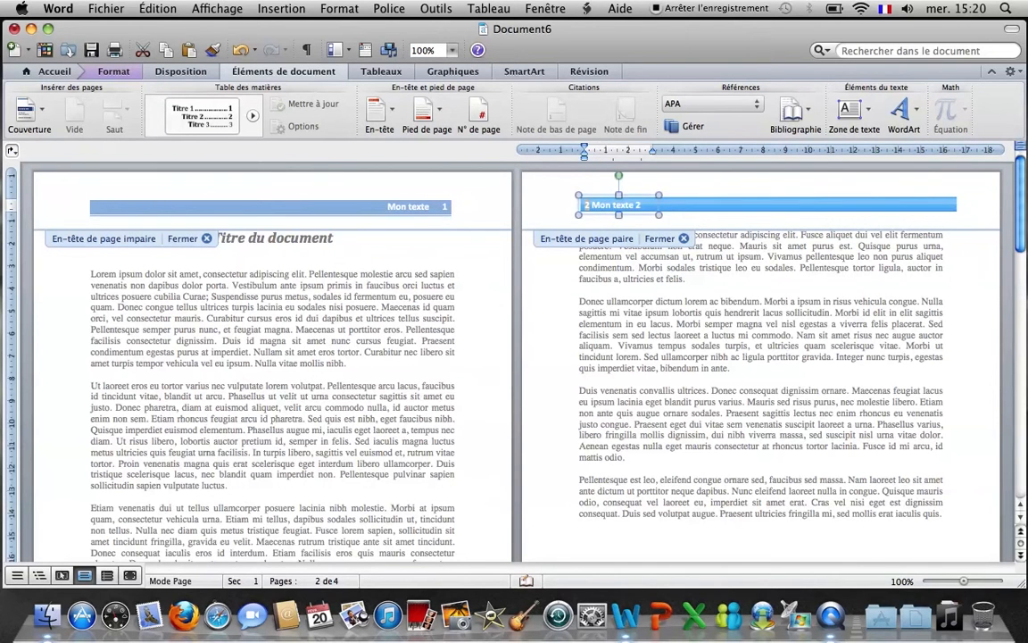
scroll(659, 268, "down", 15)
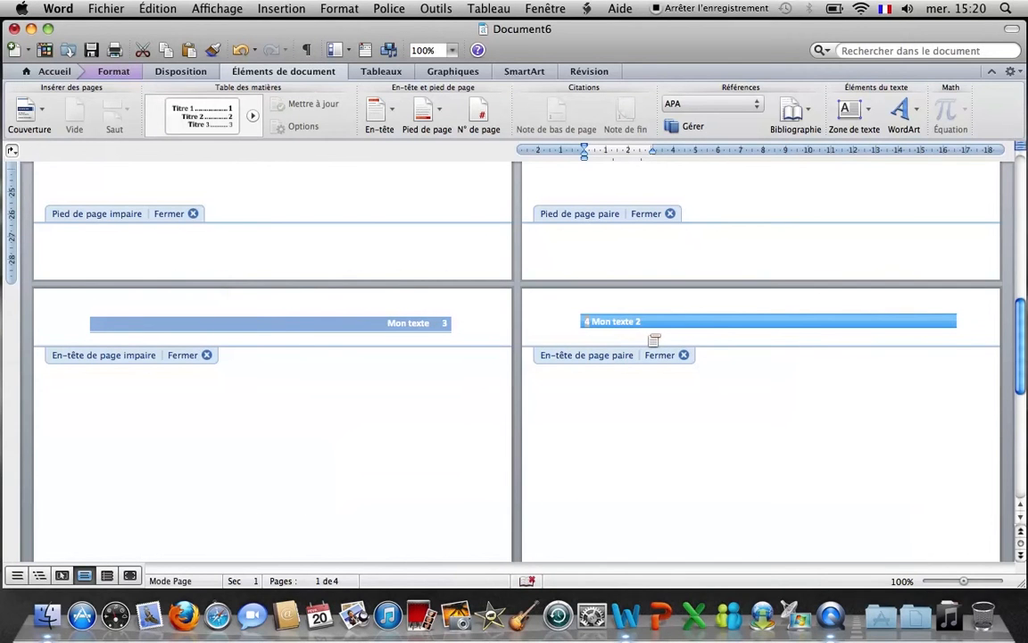
scroll(623, 342, "up", 5)
scroll(517, 357, "up", 10)
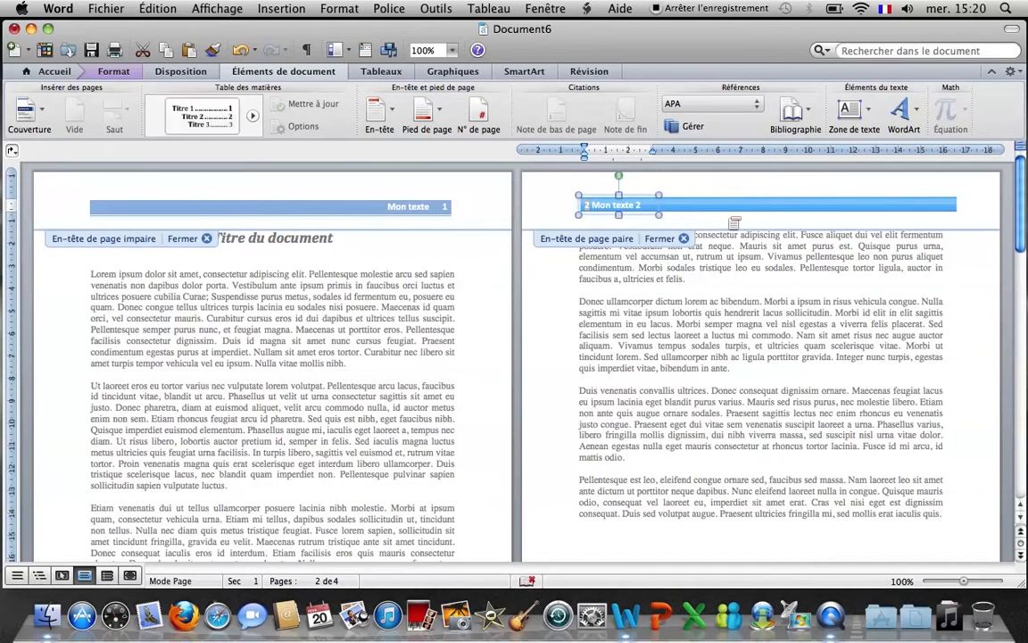
Delete the even-page and odd-page header banners and return to the document body
left_click(620, 203)
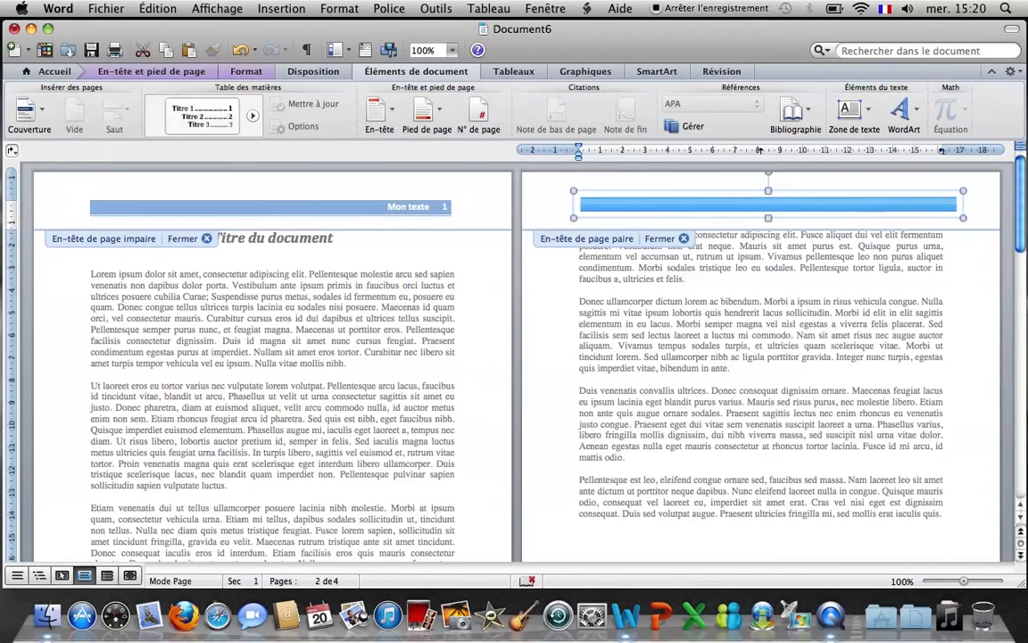
key("BackSpace")
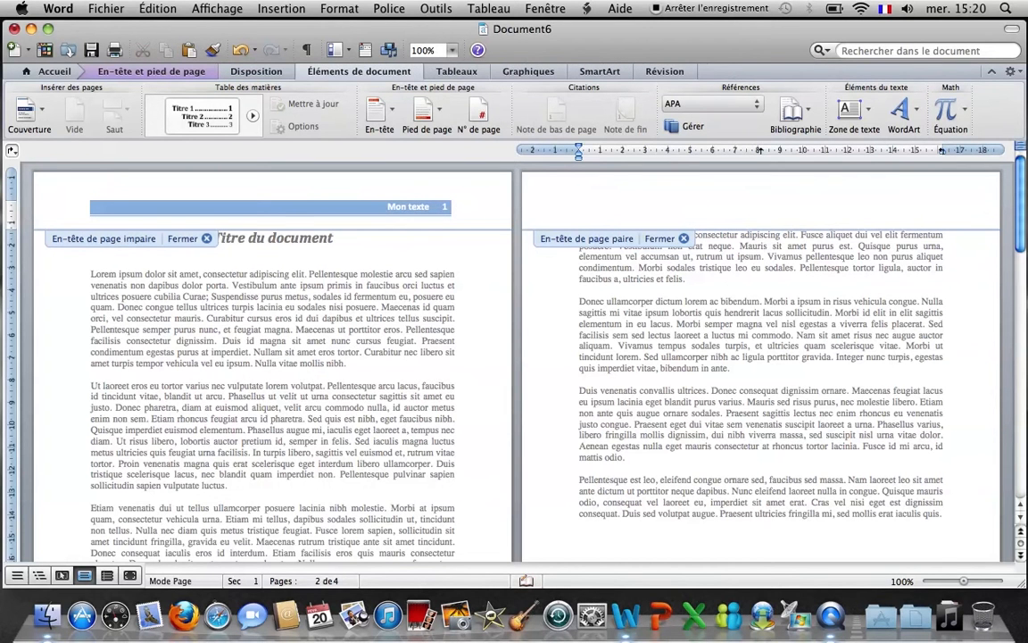
left_click(328, 194)
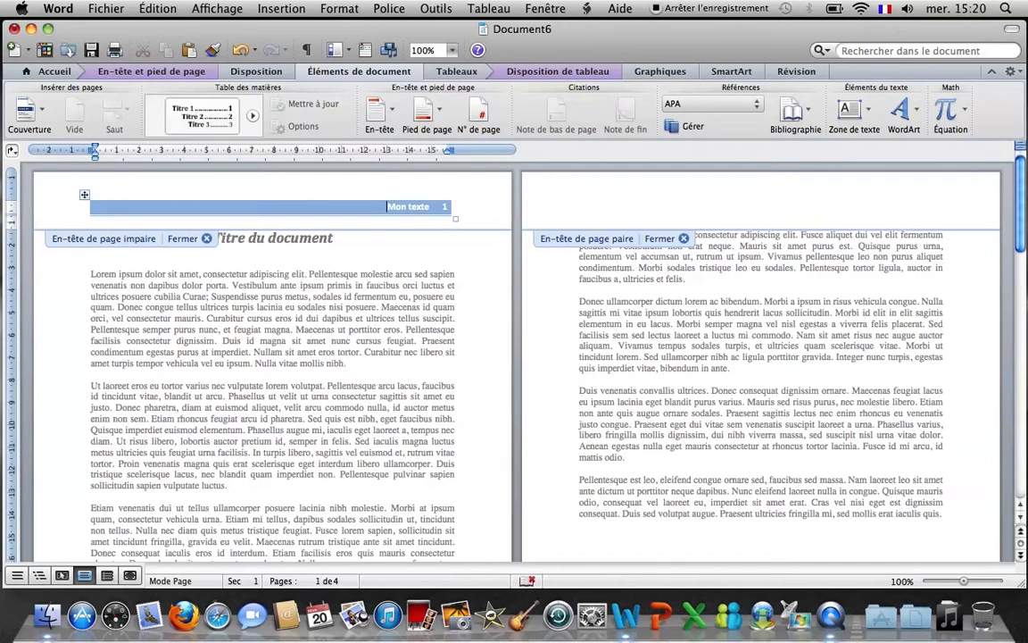
left_click(83, 194)
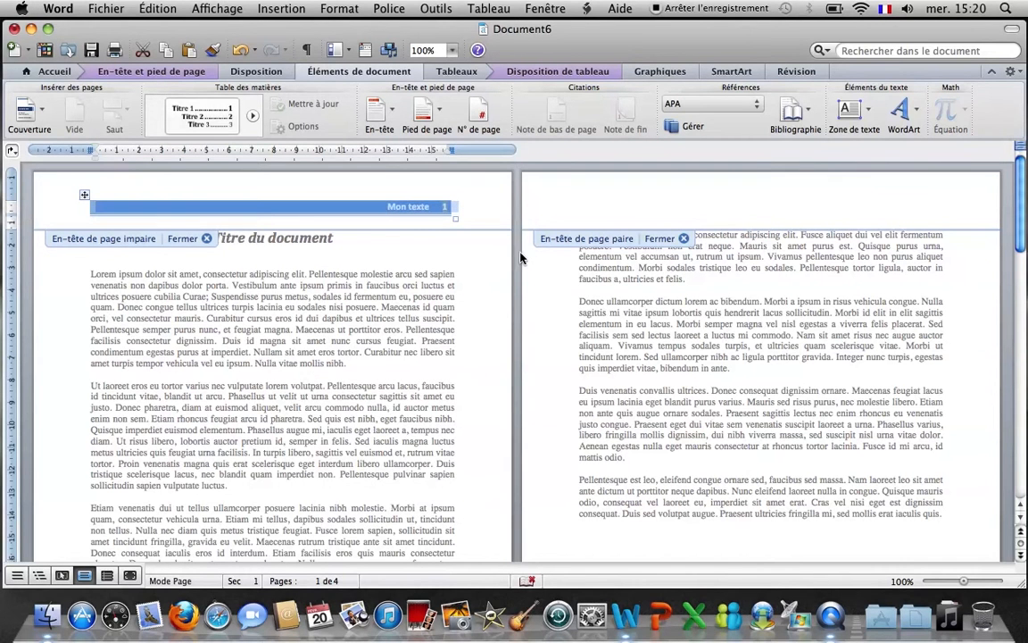
key("BackSpace")
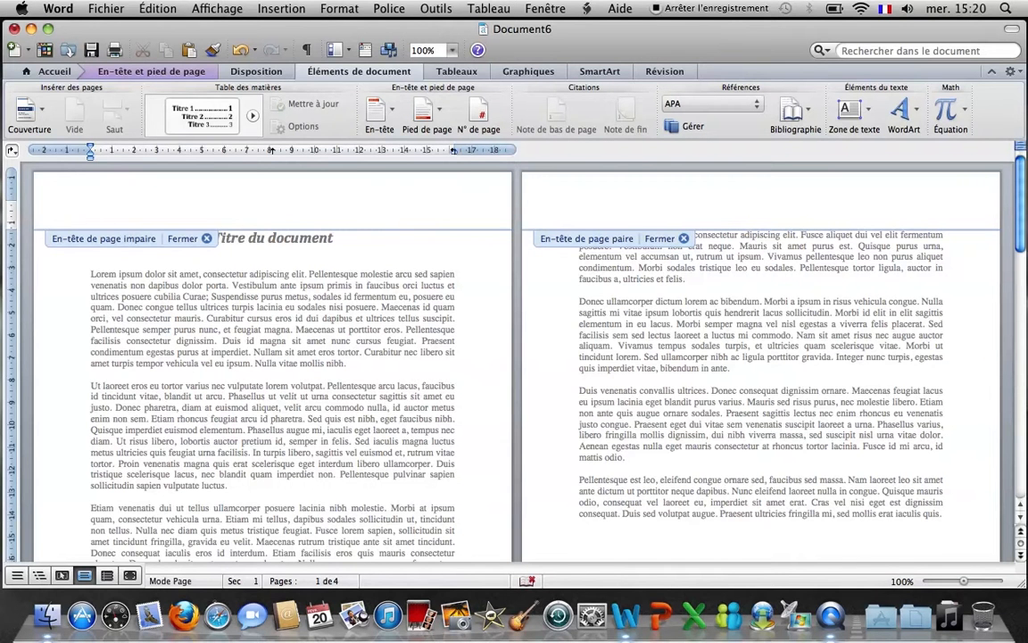
double_click(358, 318)
scroll(358, 318, "down", 15)
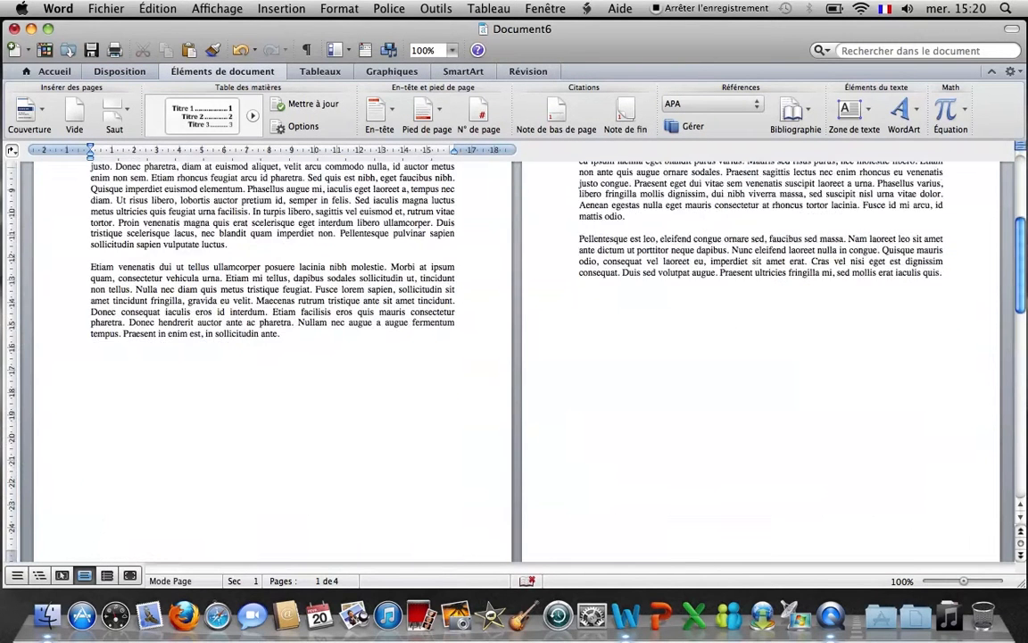
scroll(518, 362, "up", 15)
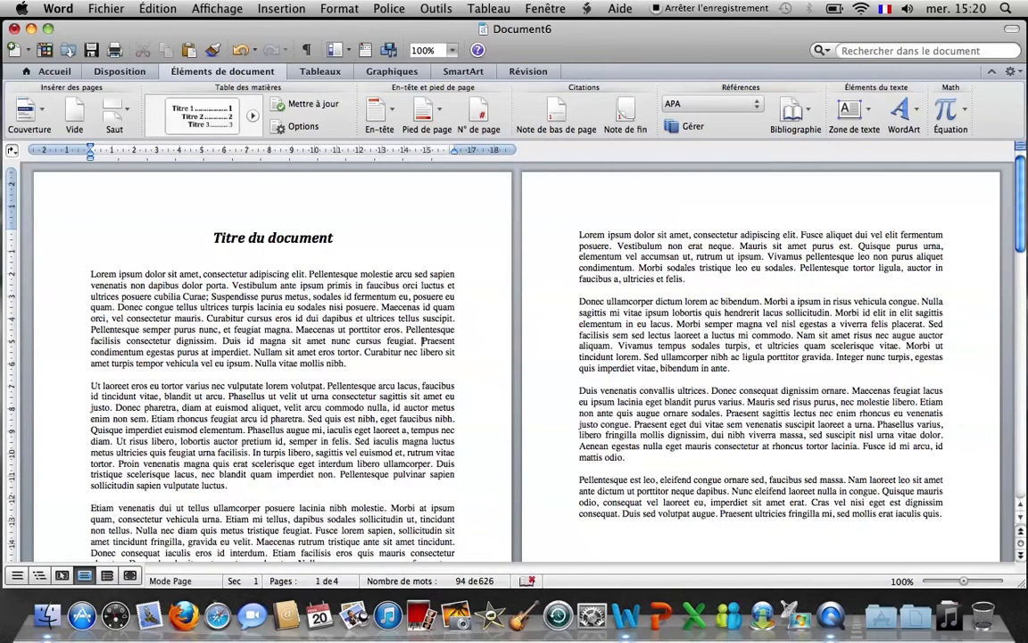
Insert the predefined "Vague (Page paire)" footer on the document's even pages
left_click(423, 112)
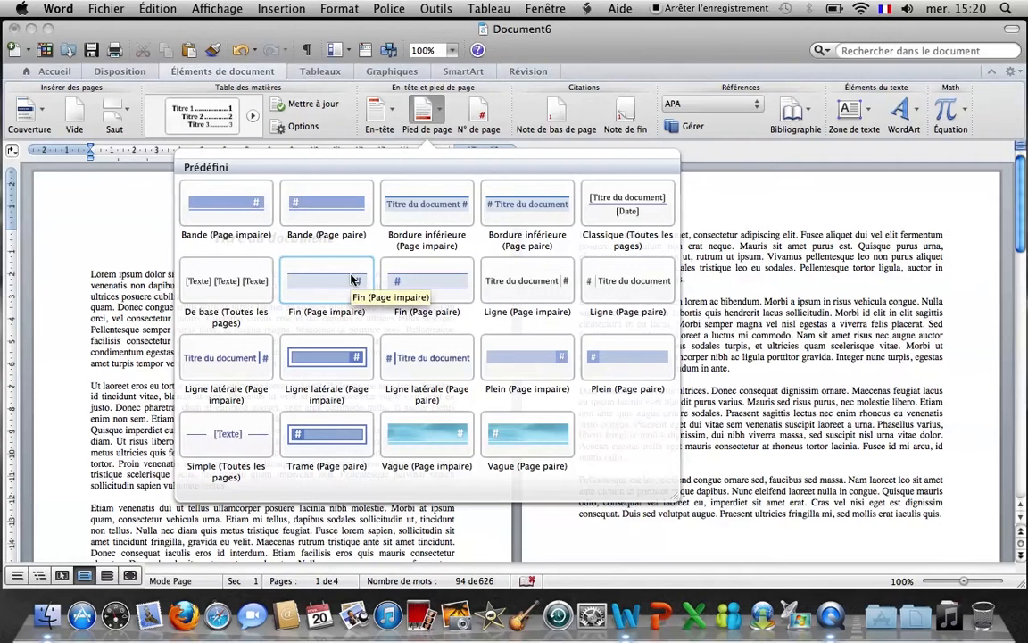
left_click(531, 433)
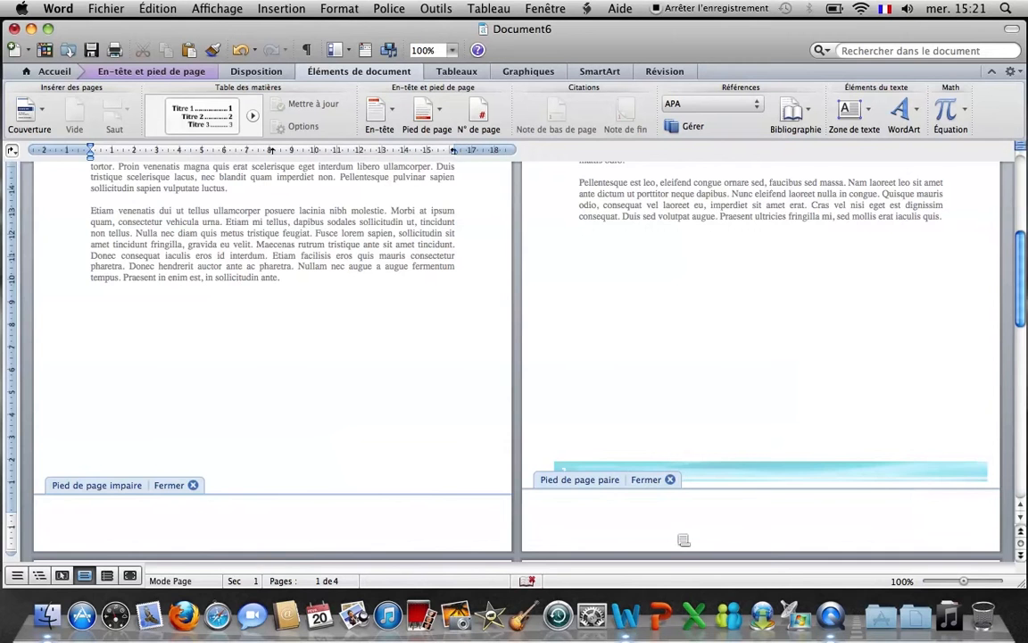
scroll(743, 502, "up", 1)
scroll(732, 482, "down", 2)
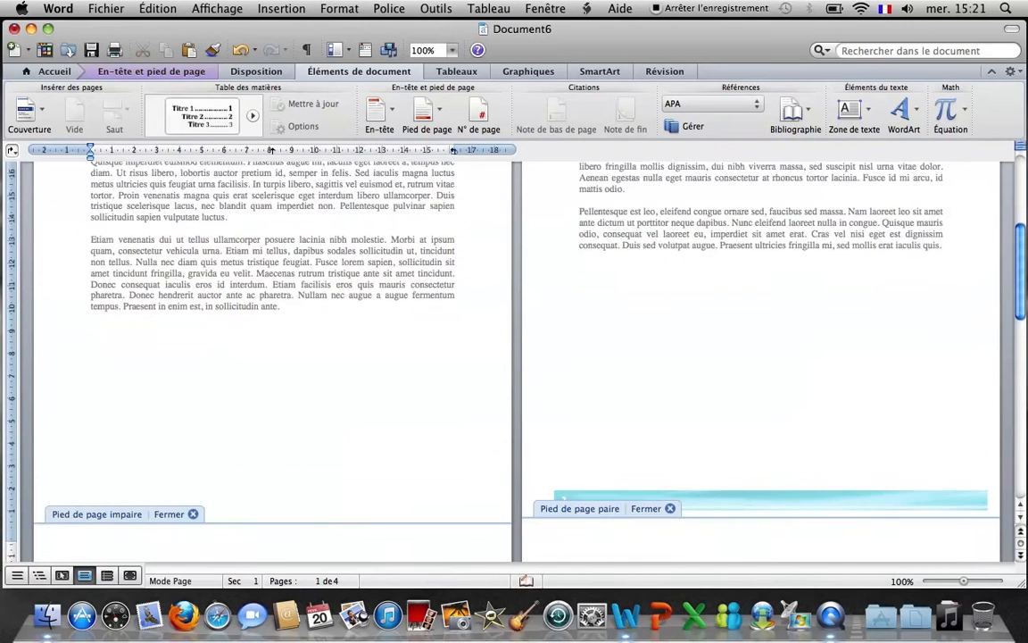
Delete the wave-style banner from the even-page footer and return to the document body
left_click(694, 451)
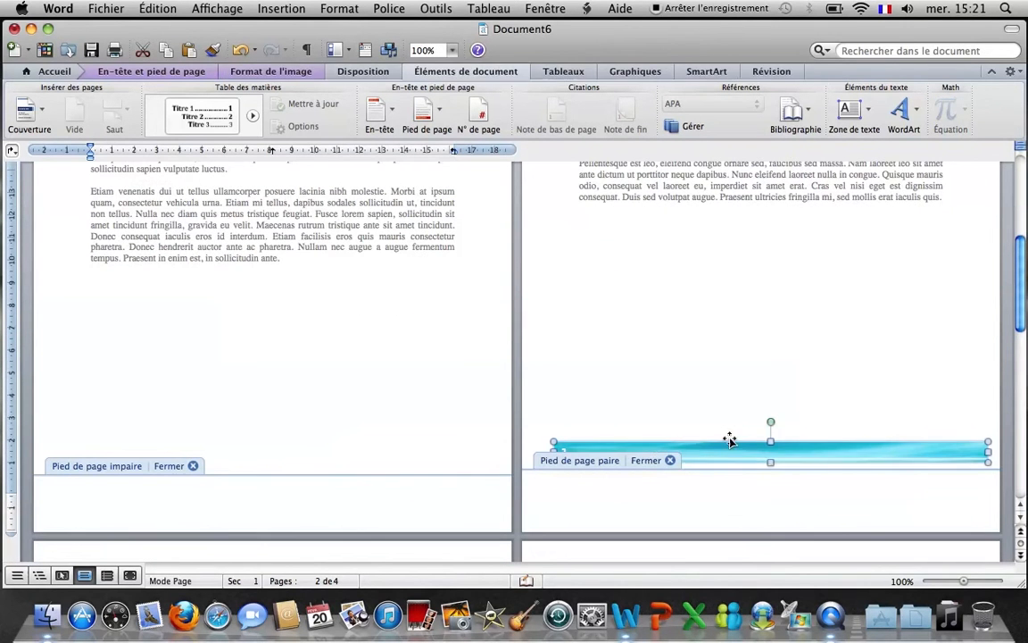
scroll(696, 447, "down", 5)
scroll(695, 446, "down", 15)
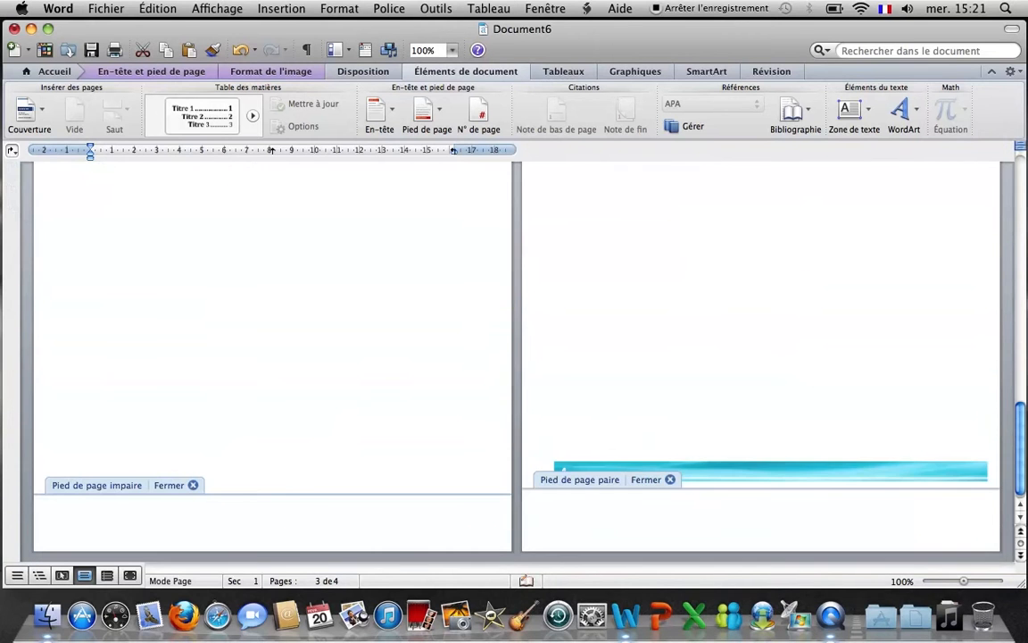
scroll(607, 469, "up", 15)
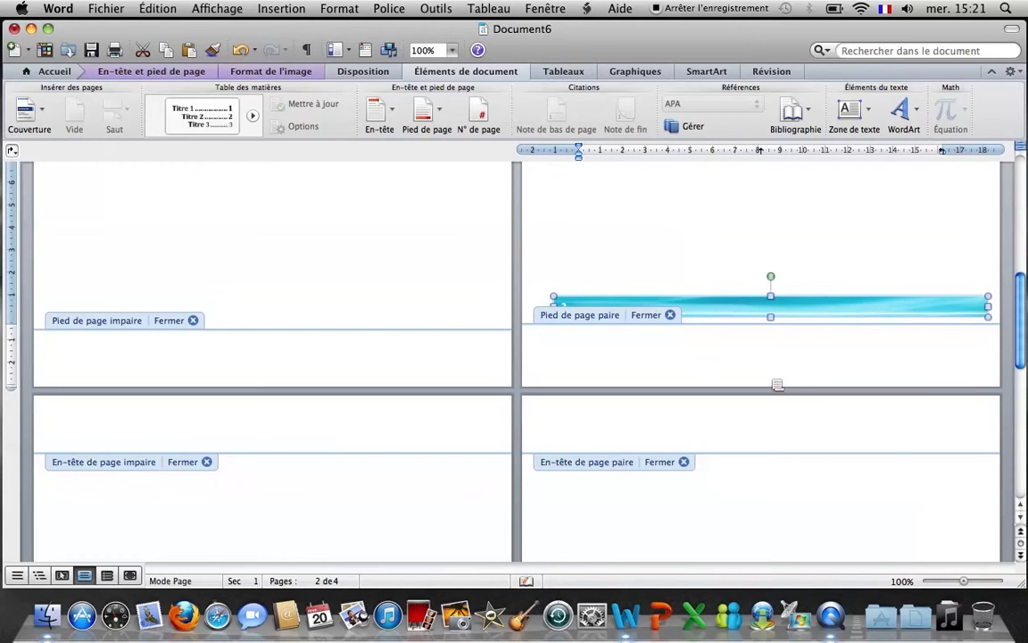
key("Delete")
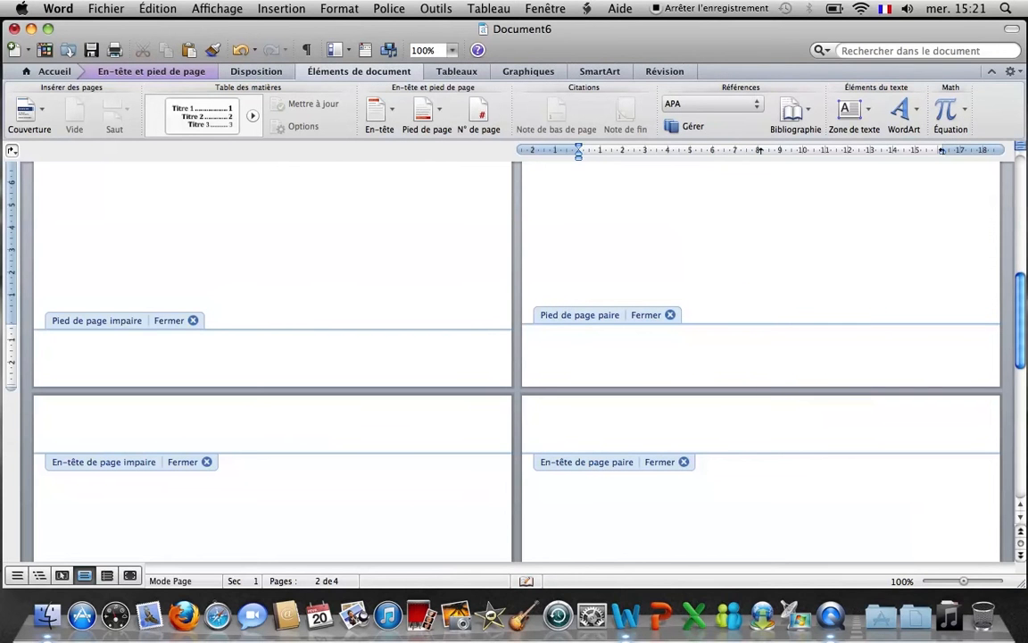
left_click(670, 315)
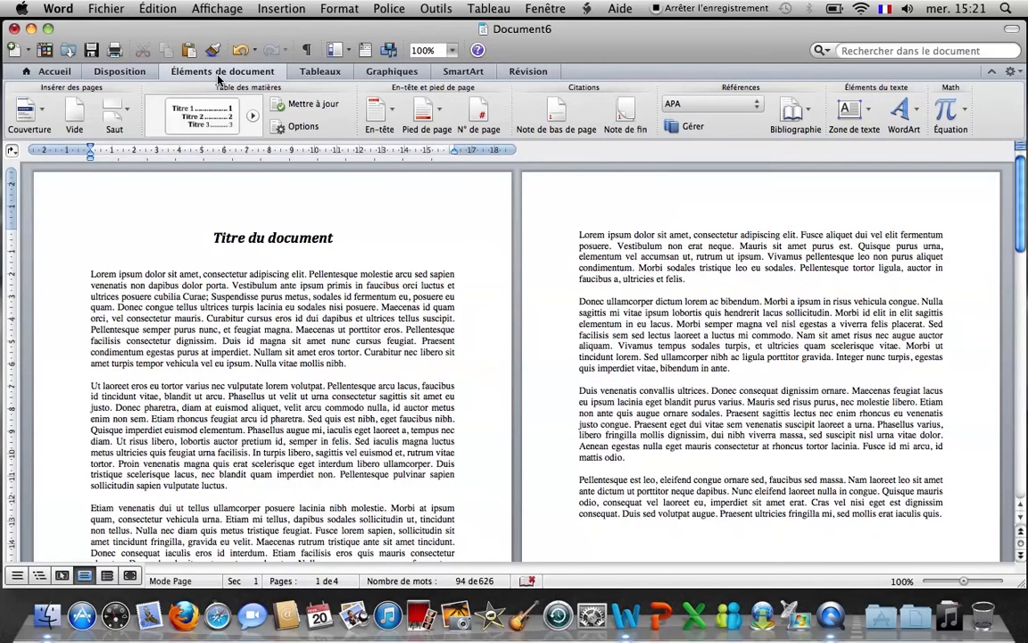
left_click(419, 122)
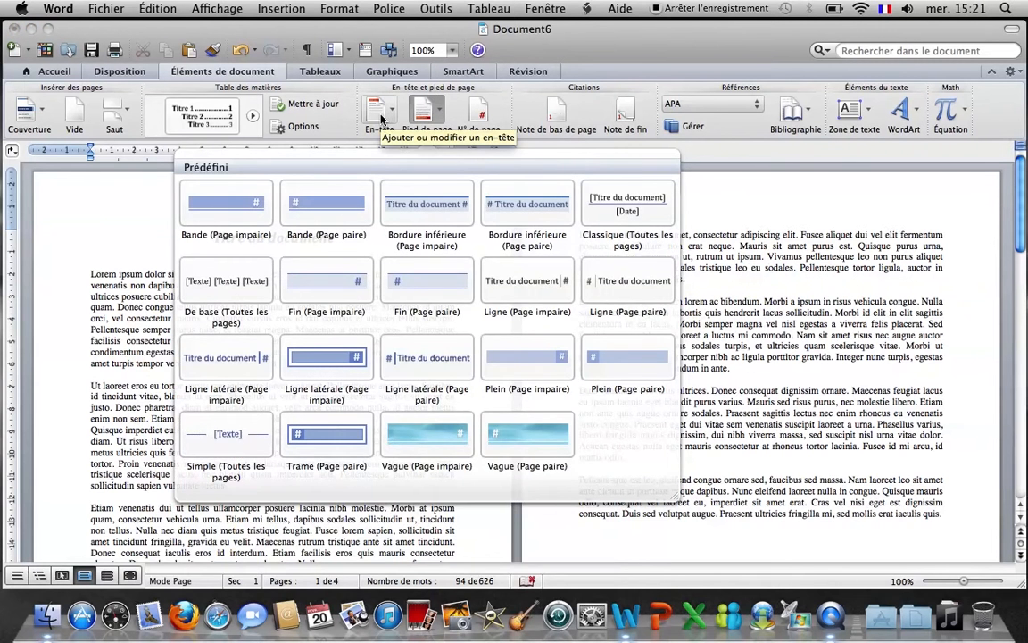
left_click(380, 119)
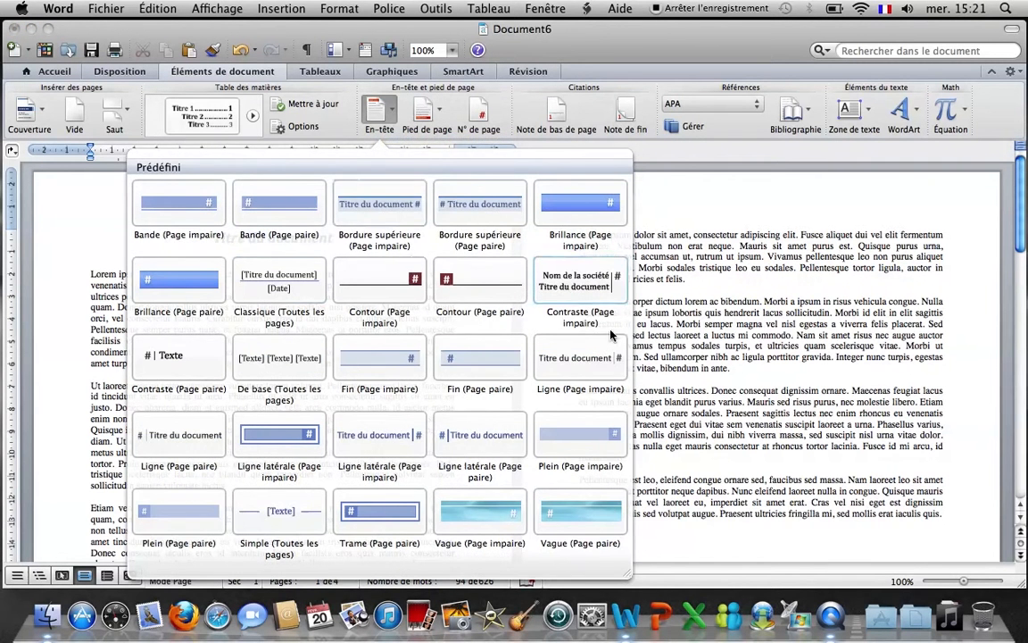
left_click(720, 349)
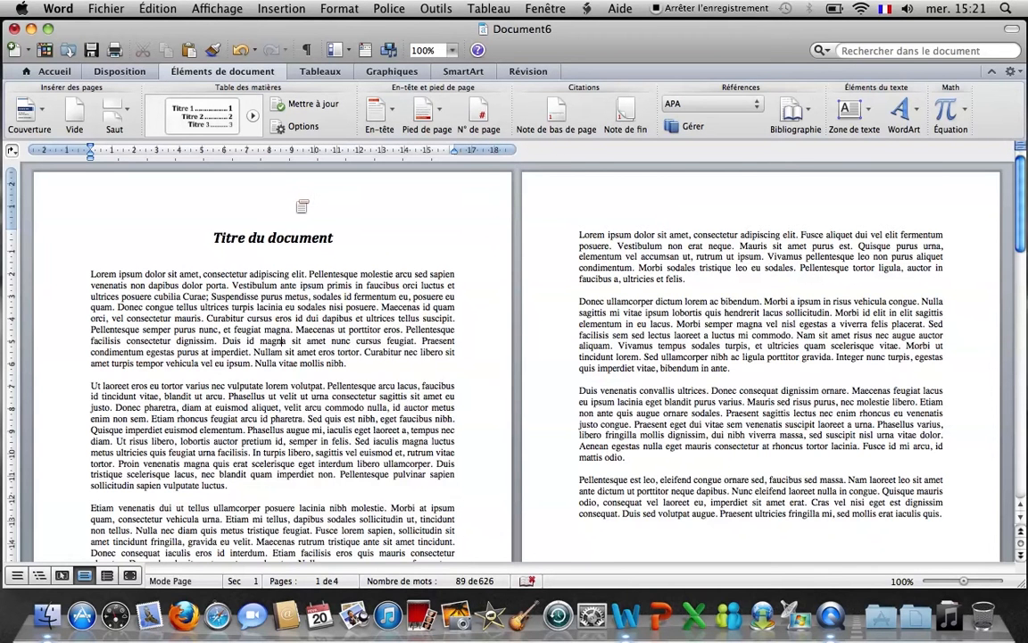
Open the first page's header for editing and return to the body text, repeating this with its footer
scroll(298, 199, "down", 5)
scroll(303, 430, "down", 1)
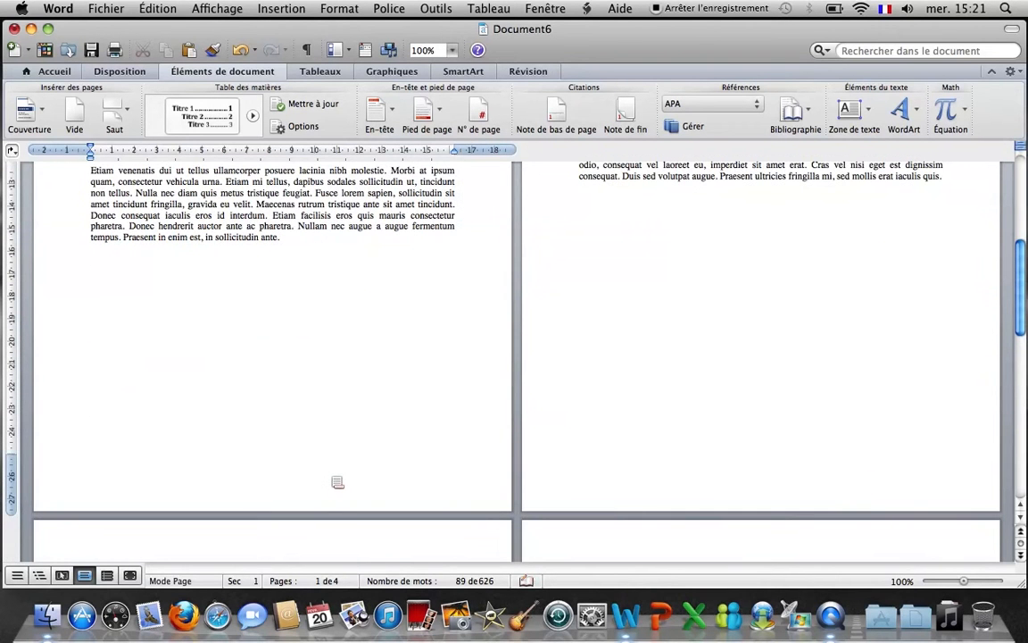
scroll(332, 200, "up", 6)
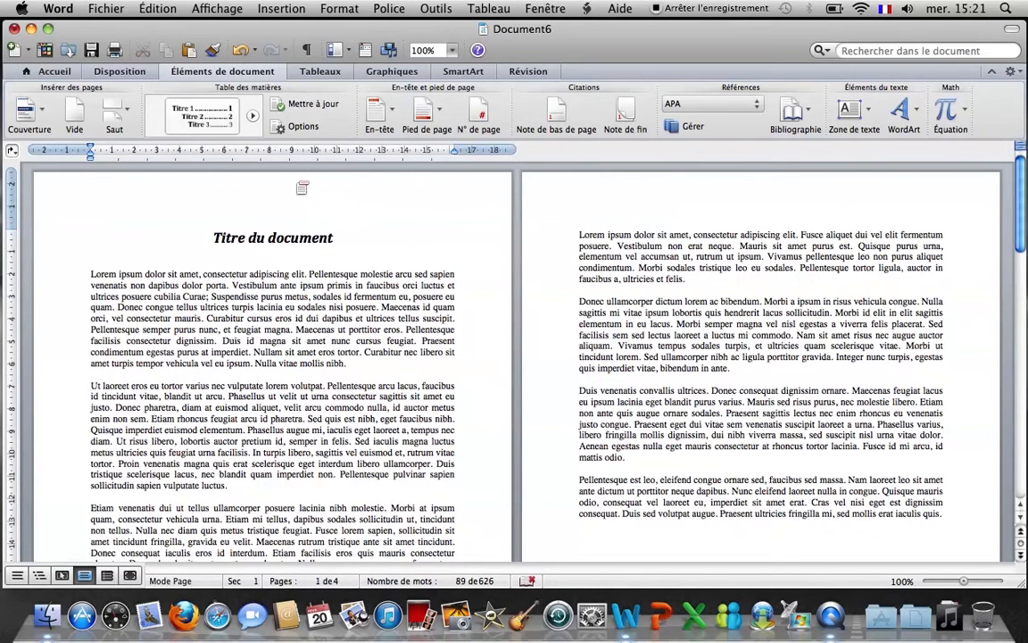
double_click(298, 198)
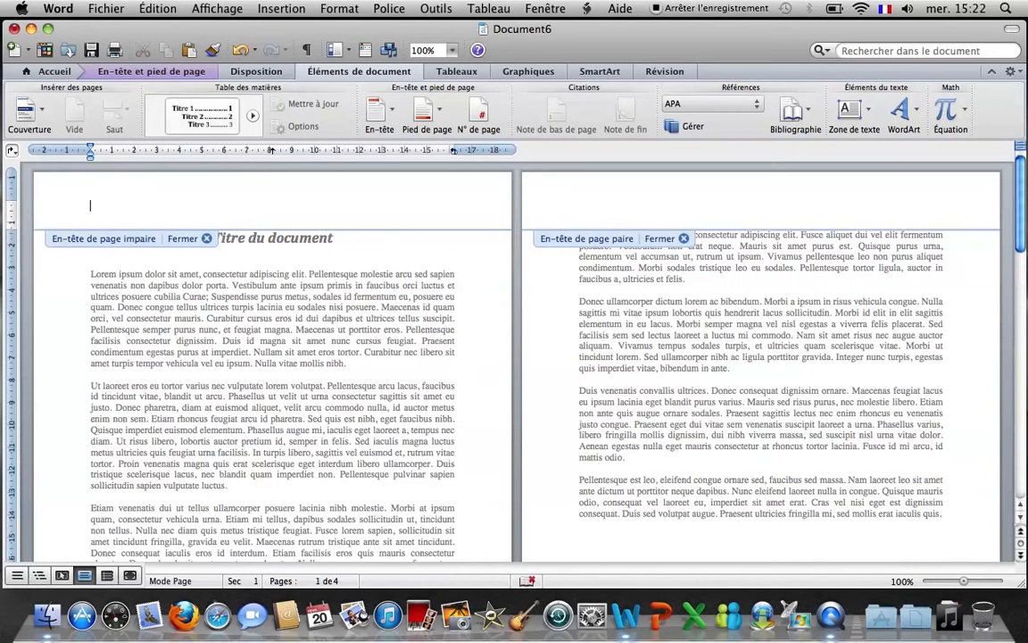
double_click(301, 237)
scroll(309, 446, "down", 10)
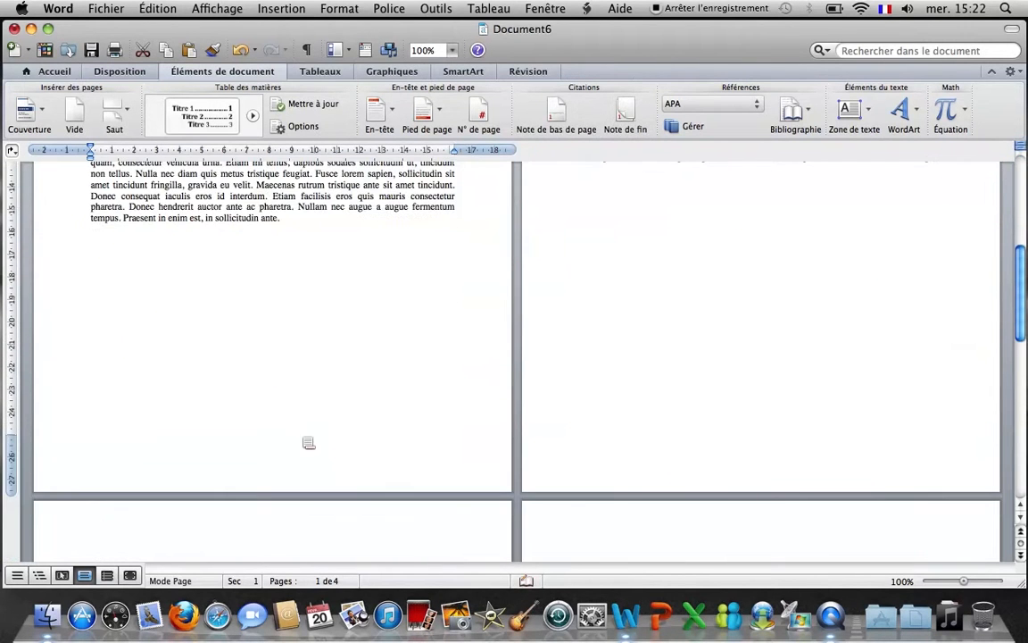
double_click(303, 469)
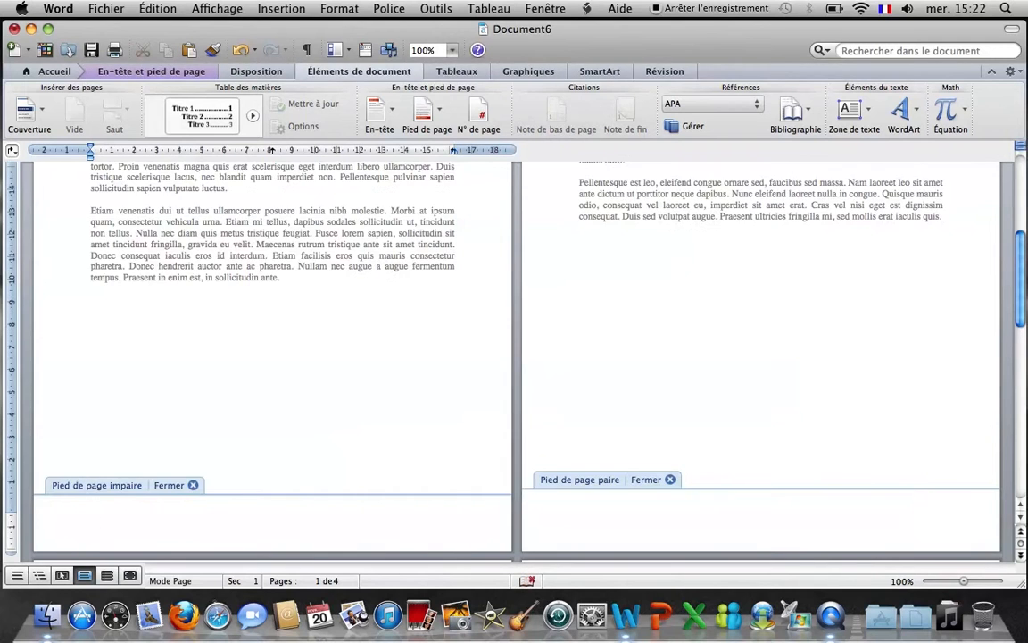
double_click(313, 323)
scroll(313, 322, "up", 10)
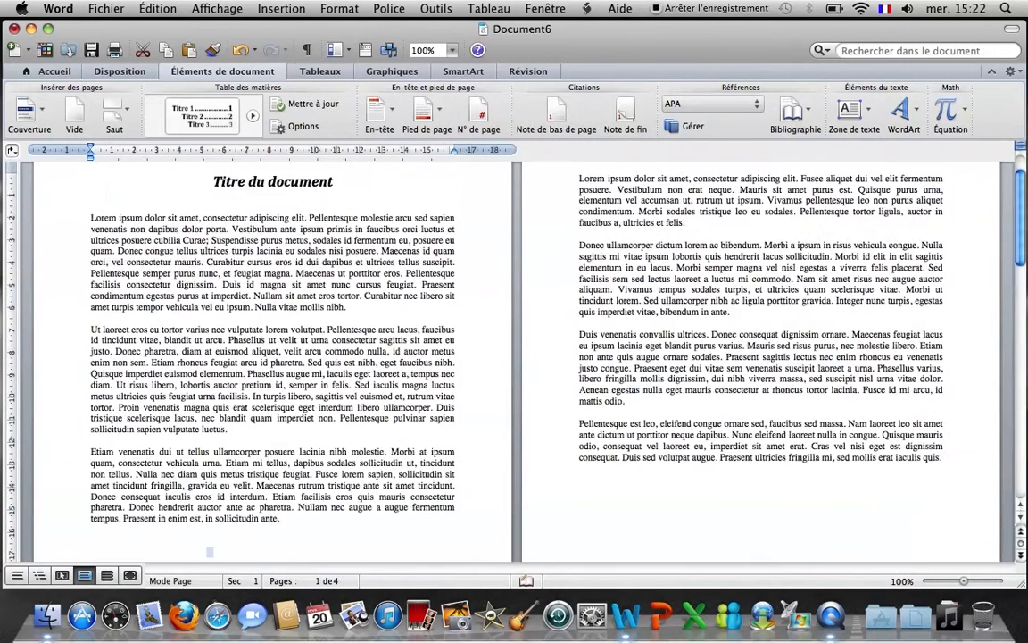
Open the header and footer areas for editing and enter "Mon titre" centred in the odd-page header
left_click(217, 9)
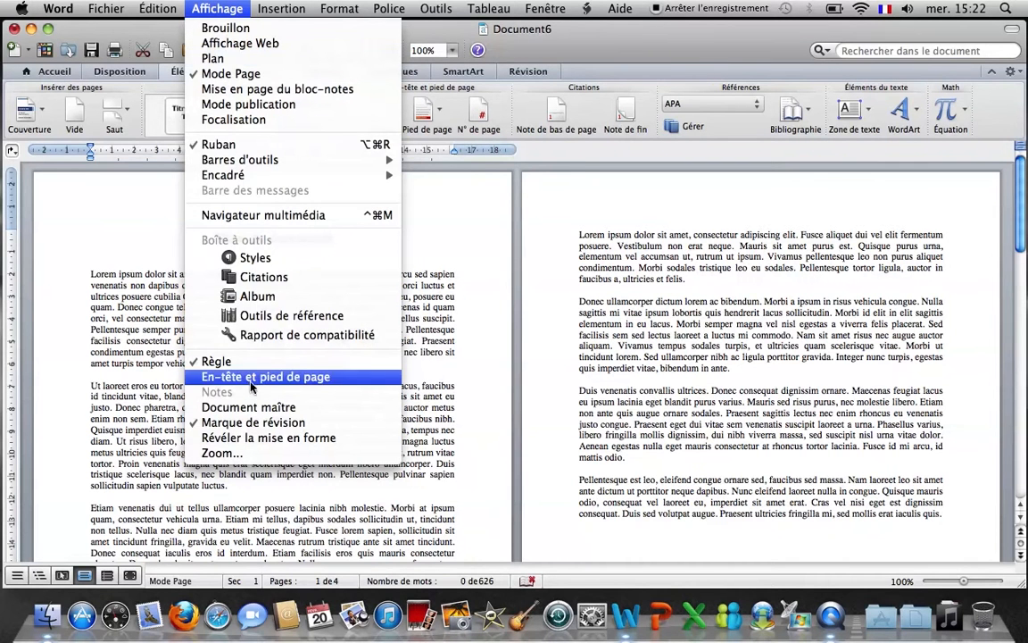
left_click(253, 377)
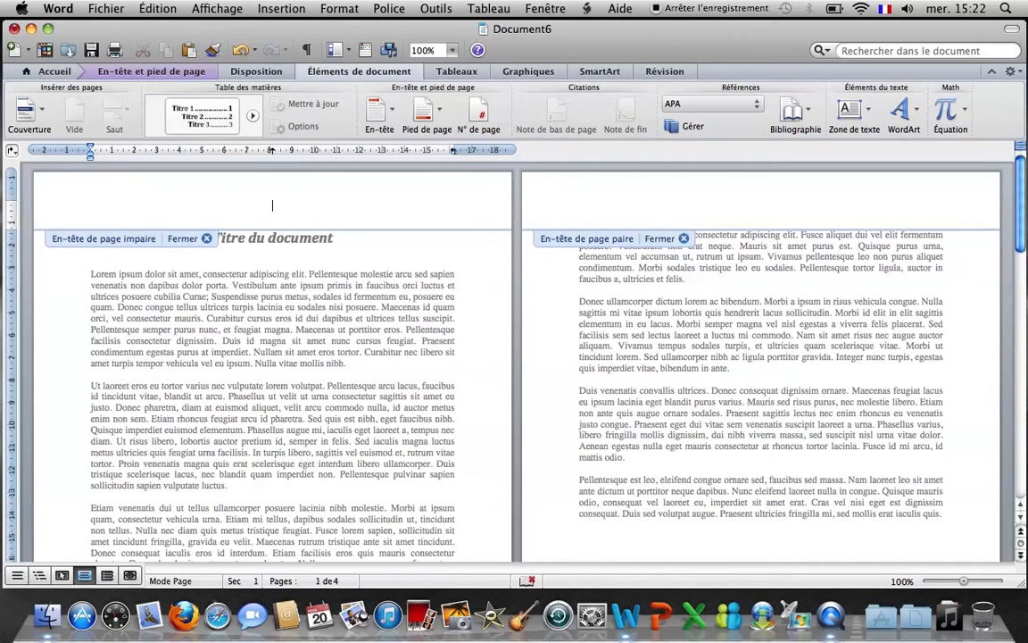
type("Mon titre")
Insert a page number at the right end of the odd-page header
left_click(146, 77)
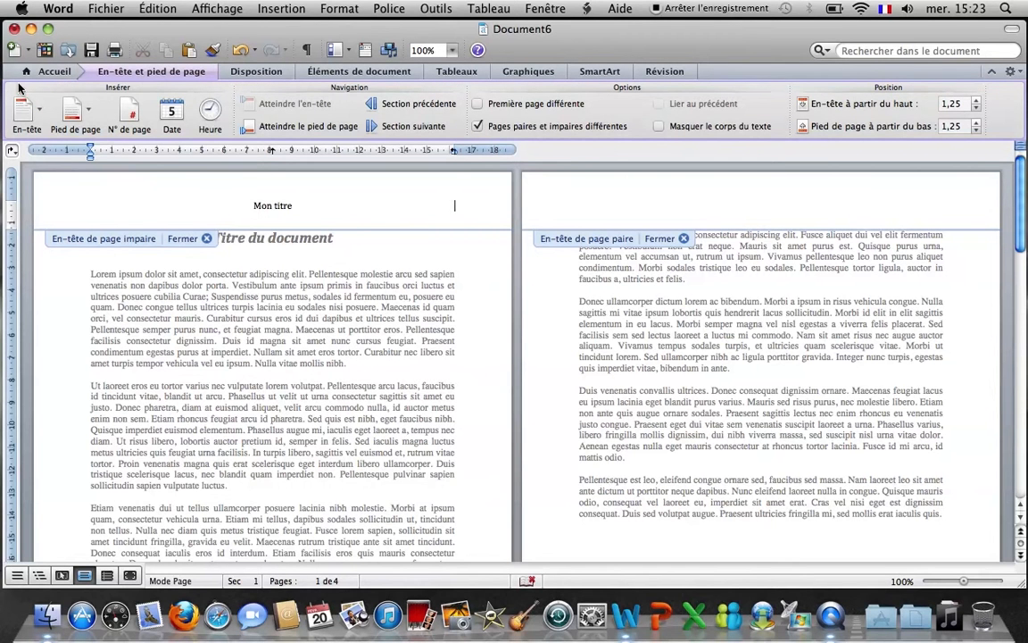
left_click(39, 114)
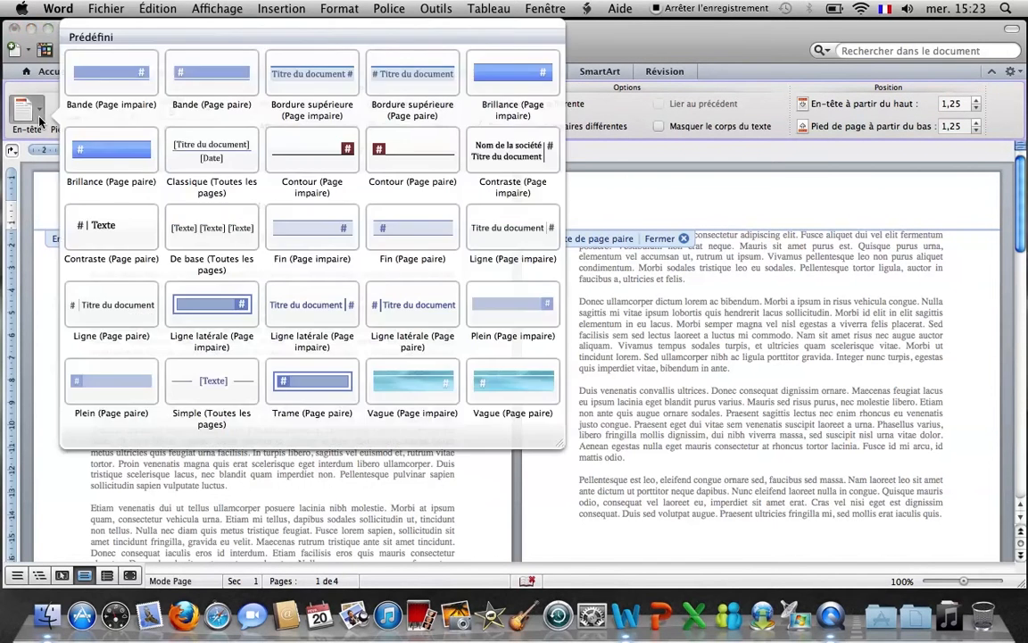
left_click(34, 118)
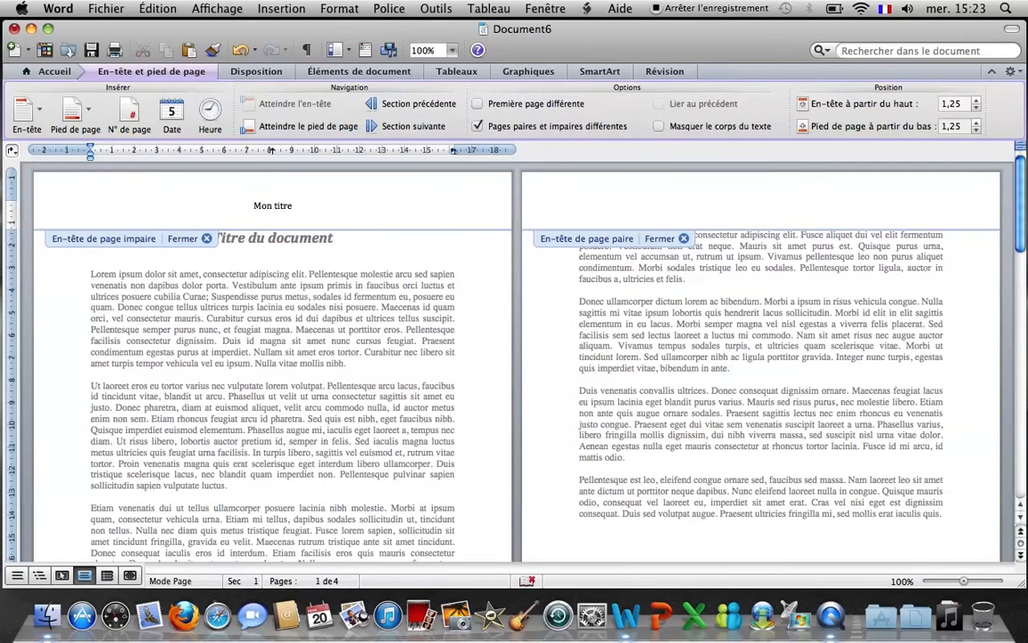
left_click(132, 110)
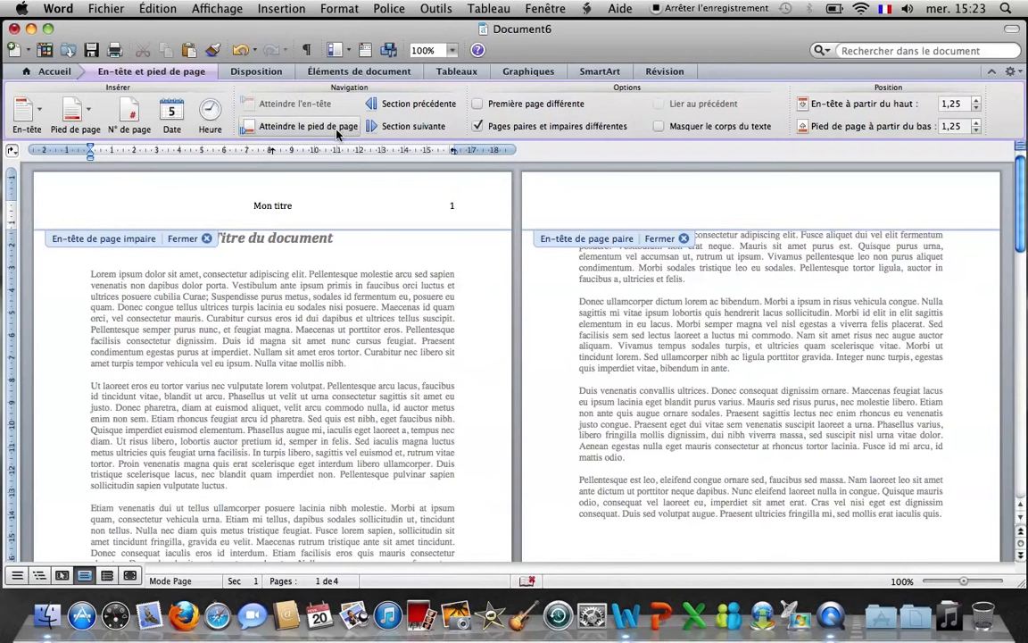
Go to the footer and turn off the different even and odd pages option
left_click(307, 126)
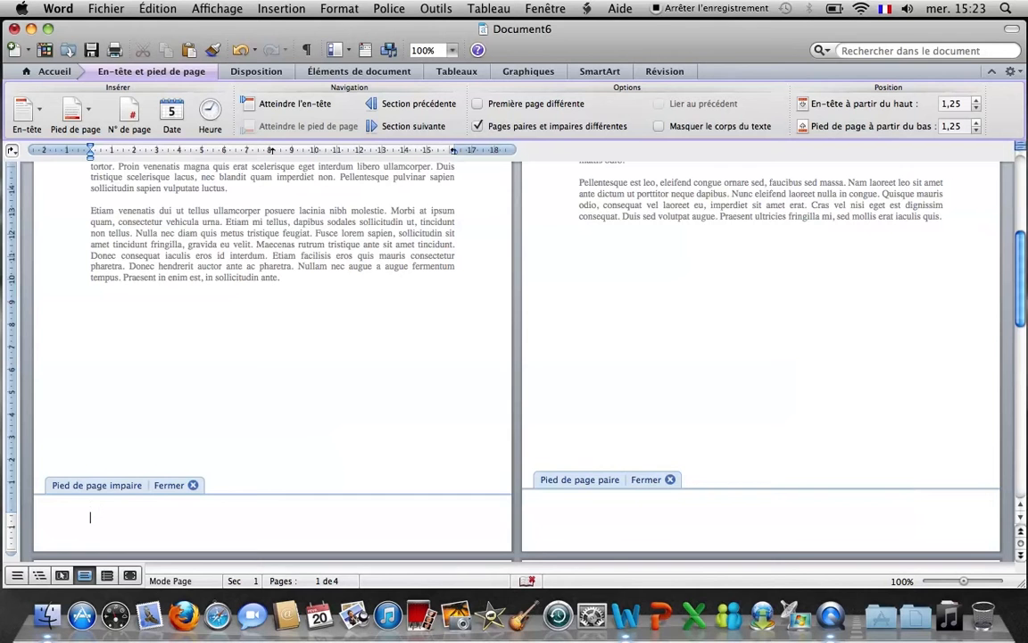
left_click(491, 130)
left_click(486, 130)
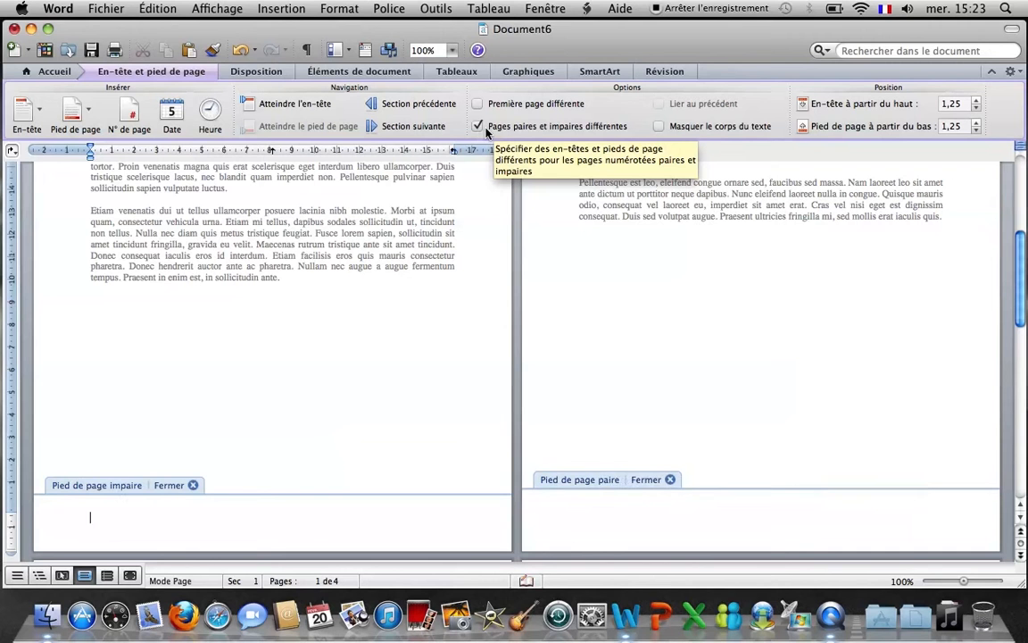
left_click(487, 130)
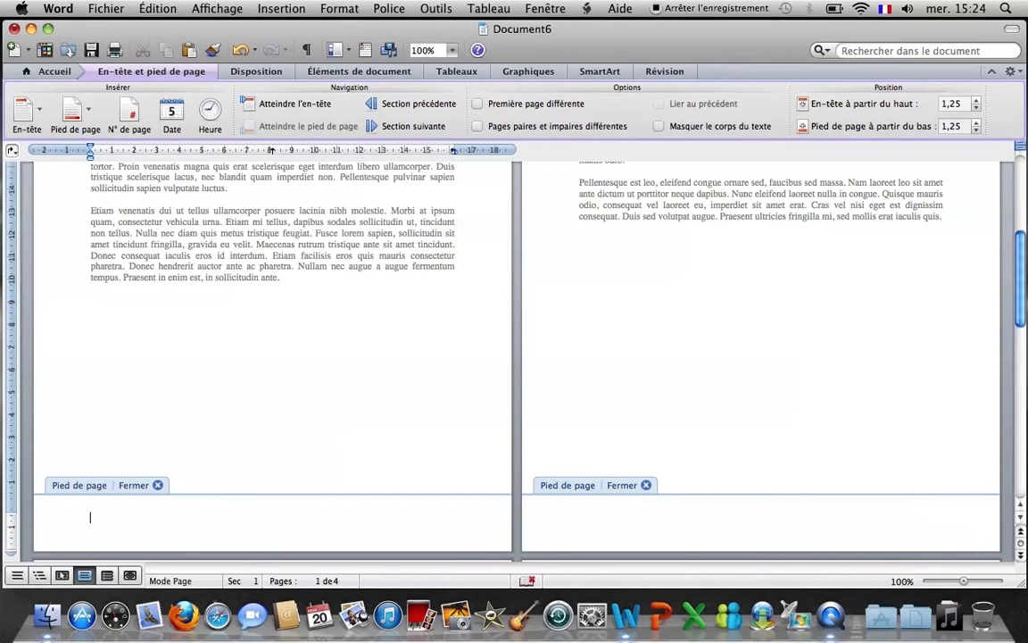
Make the header text "Mon titre" bold and apply a blue text effect to it
scroll(516, 360, "up", 7)
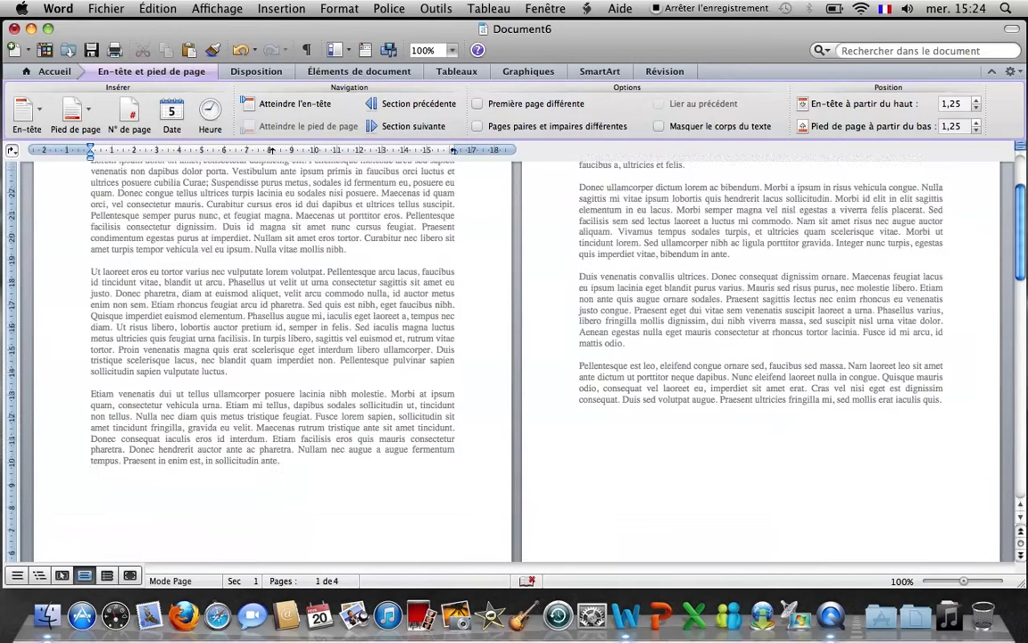
left_click_drag(254, 207, 293, 206)
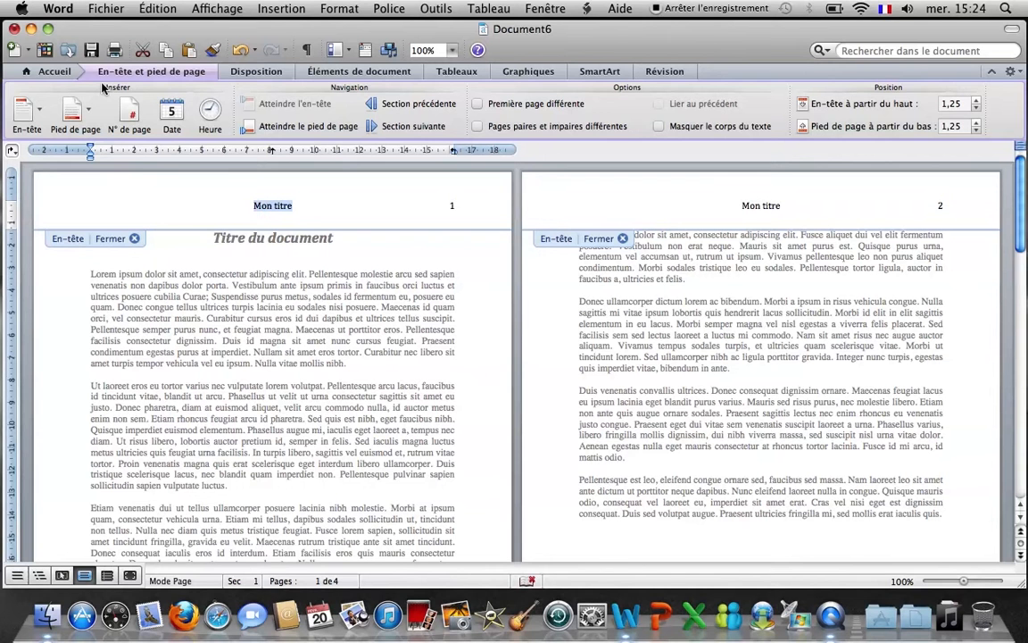
left_click(45, 68)
left_click(19, 126)
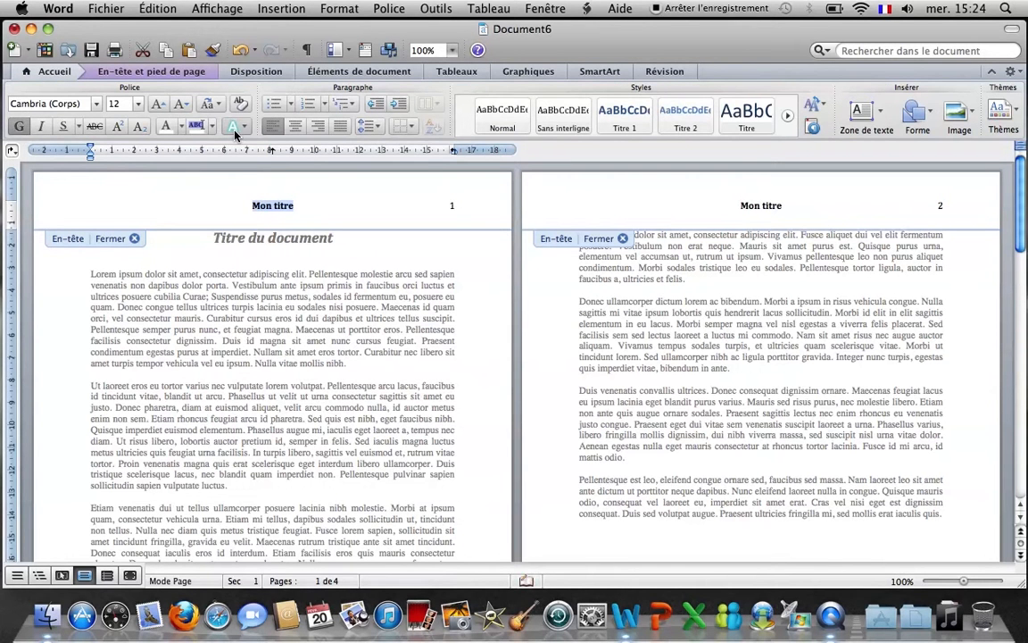
left_click(234, 129)
left_click(255, 225)
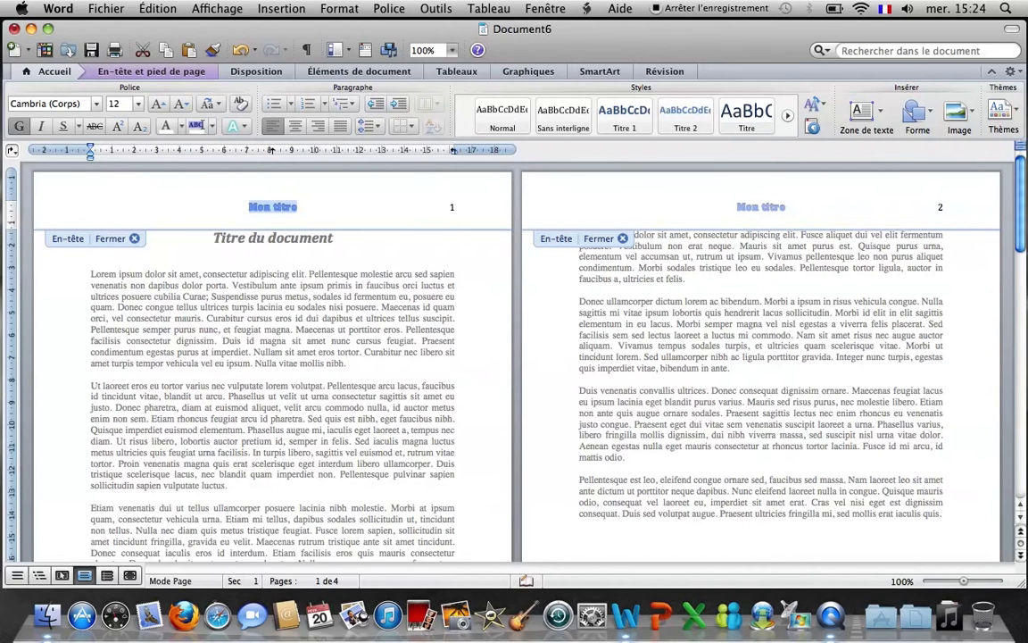
key("Right")
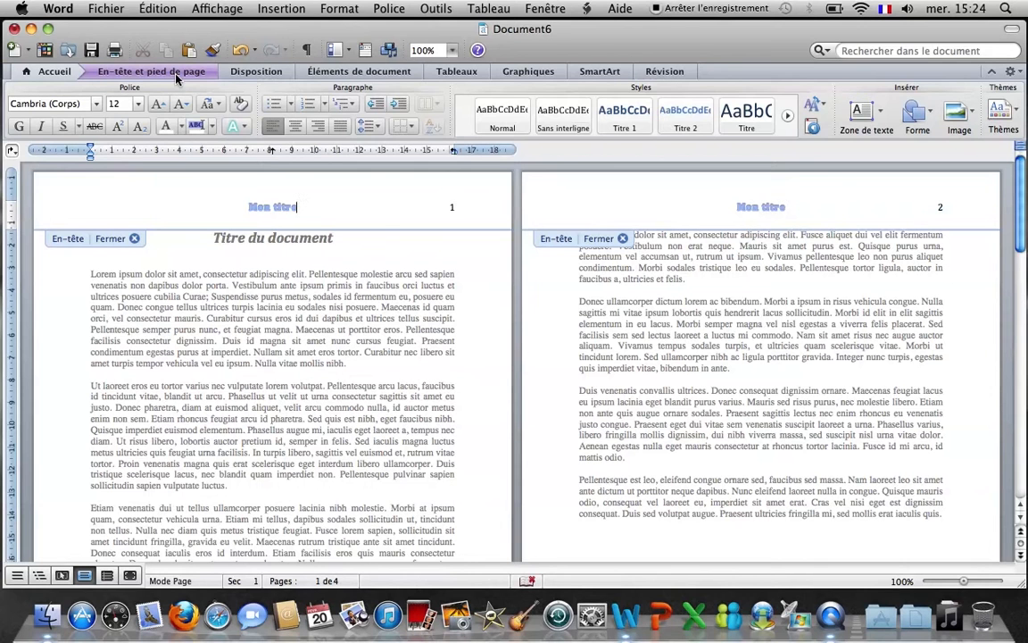
Close the header area and check the title and page number in the header across the document's pages
left_click(176, 79)
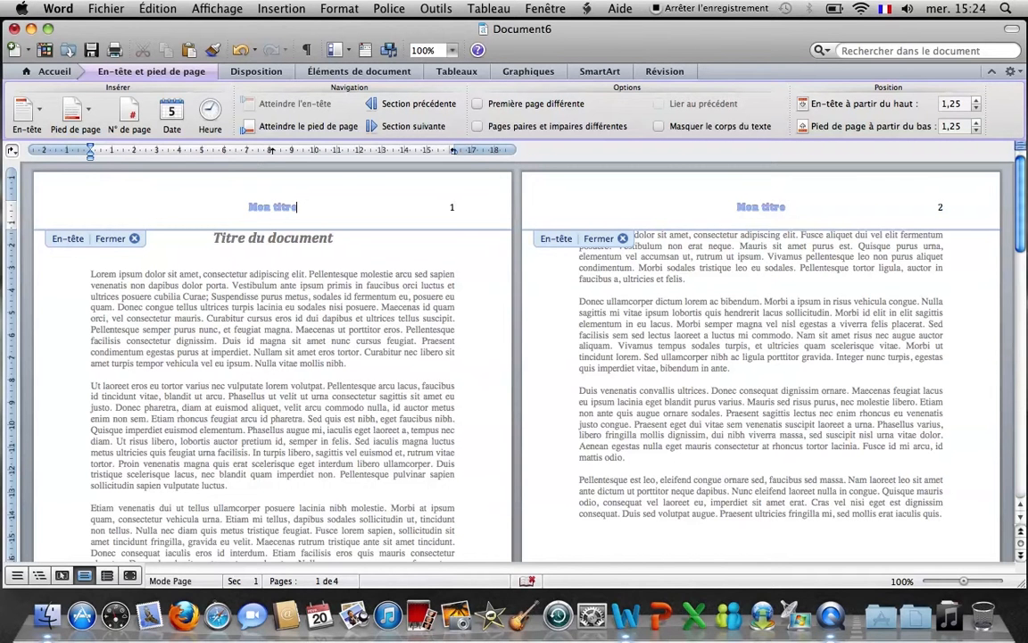
left_click(134, 238)
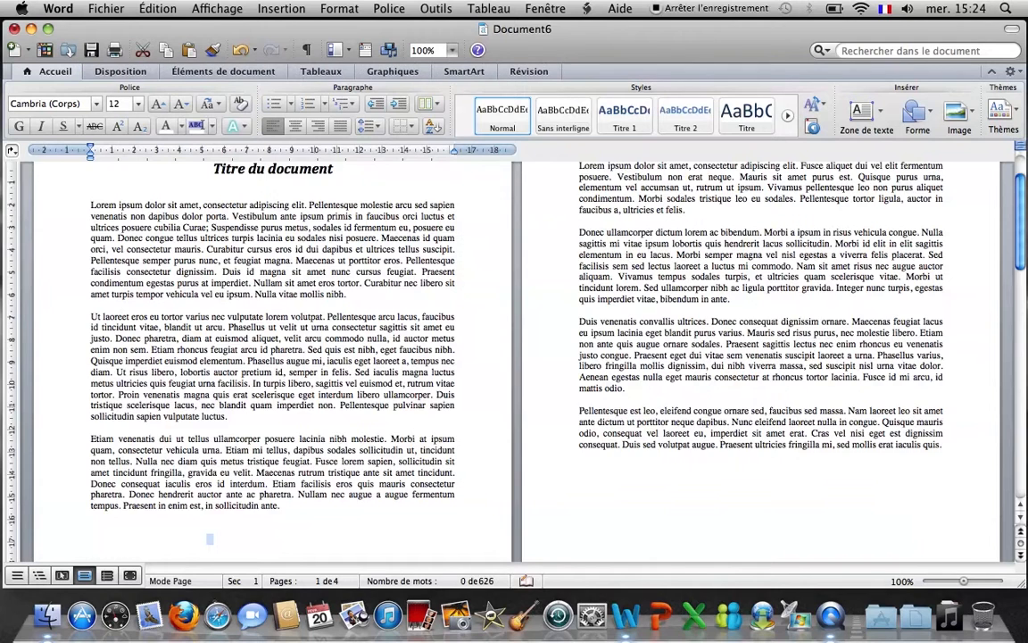
scroll(475, 522, "up", 3)
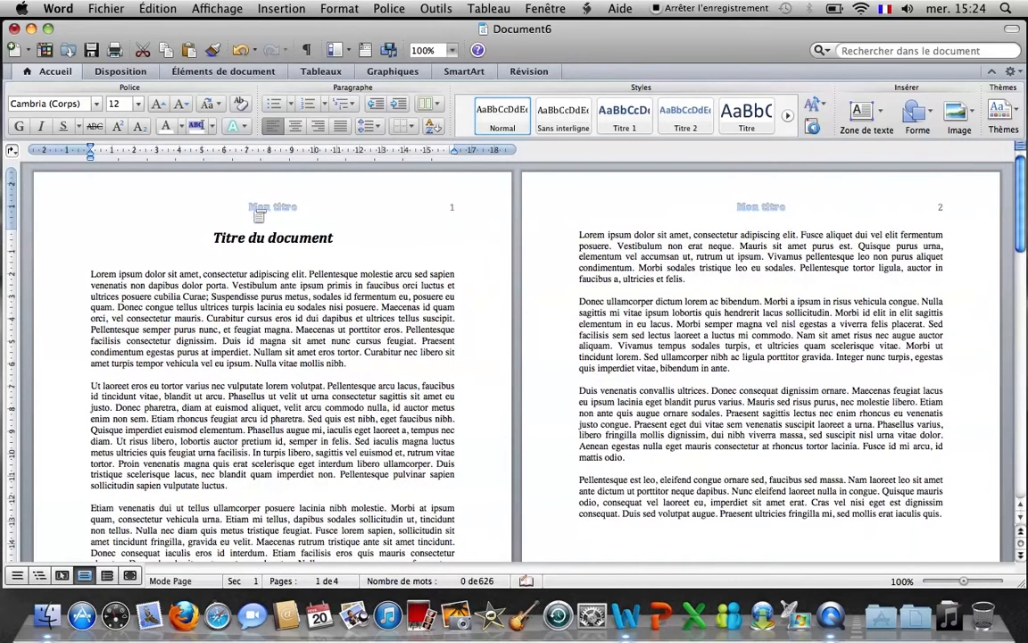
scroll(864, 212, "down", 10)
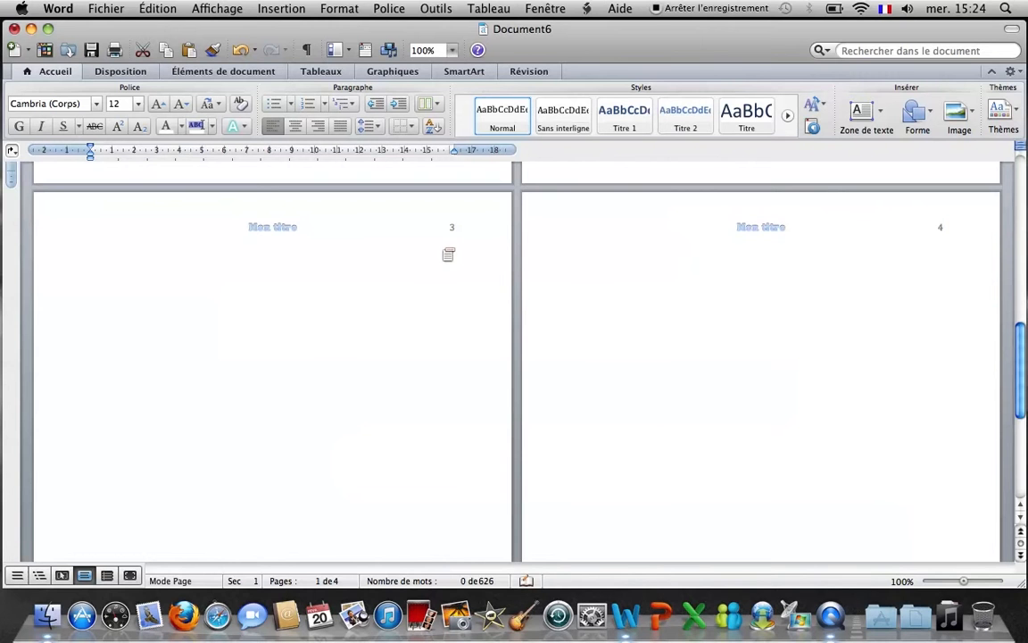
scroll(210, 241, "up", 5)
scroll(210, 241, "up", 8)
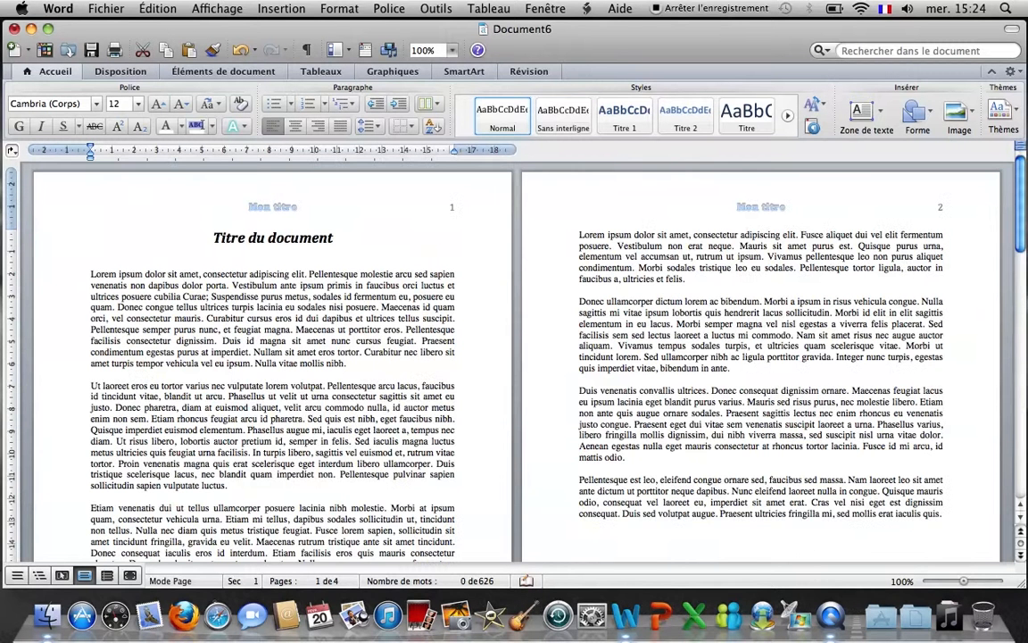
triple_click(257, 363)
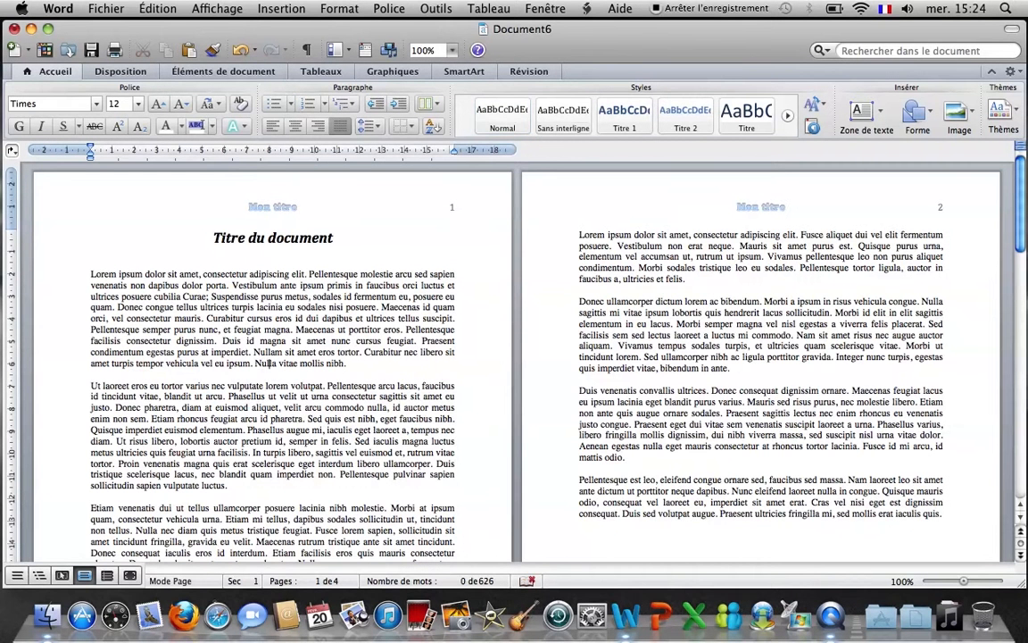